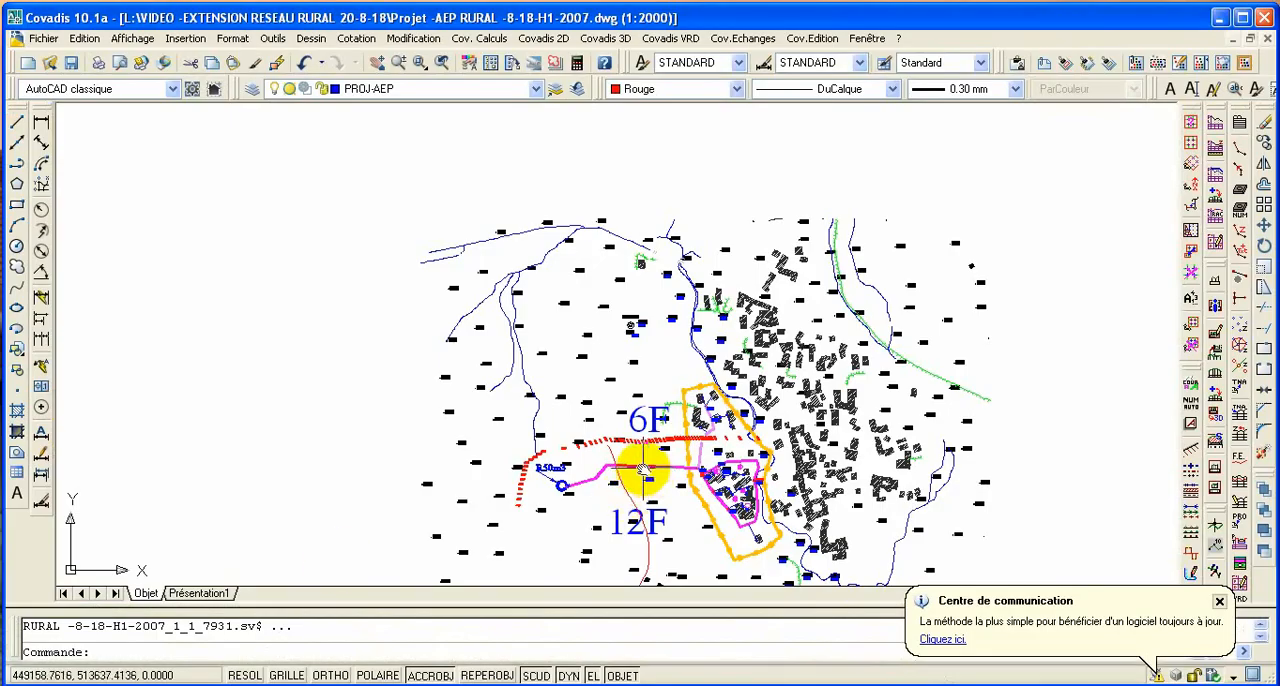
- Display the Covadis VRD toolbar for Assainissement et réseaux divers
scroll(606, 352, up, 5)
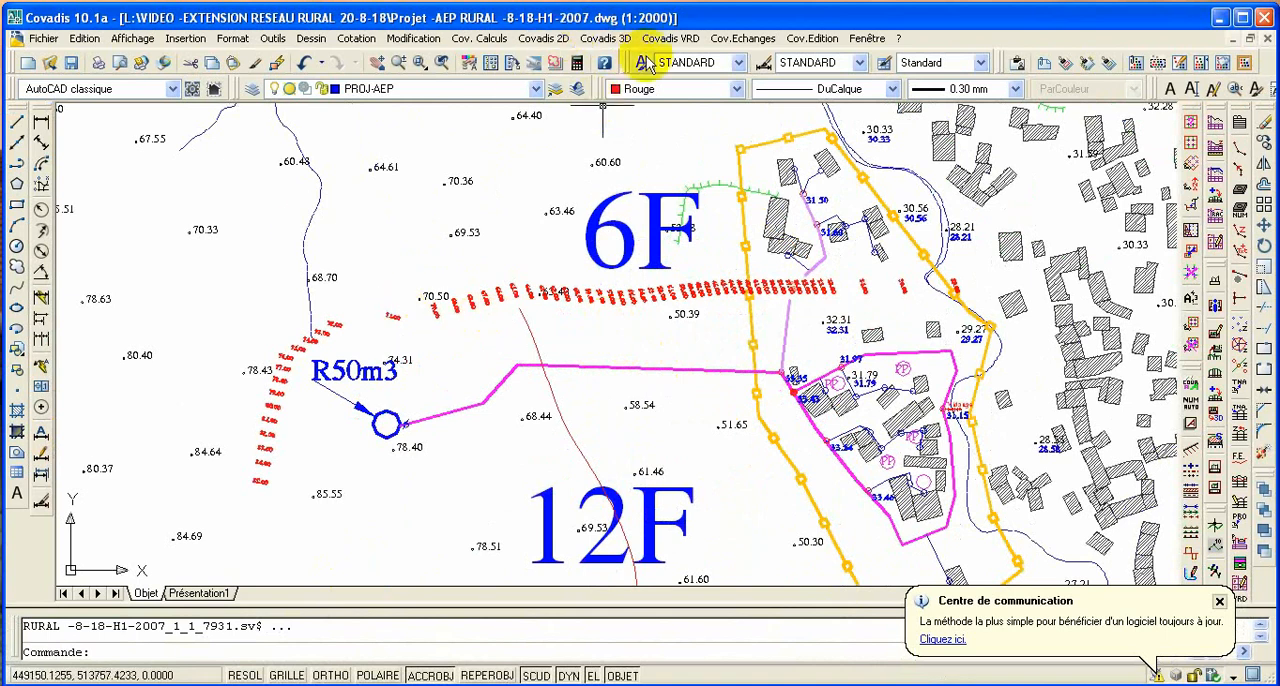
click(690, 44)
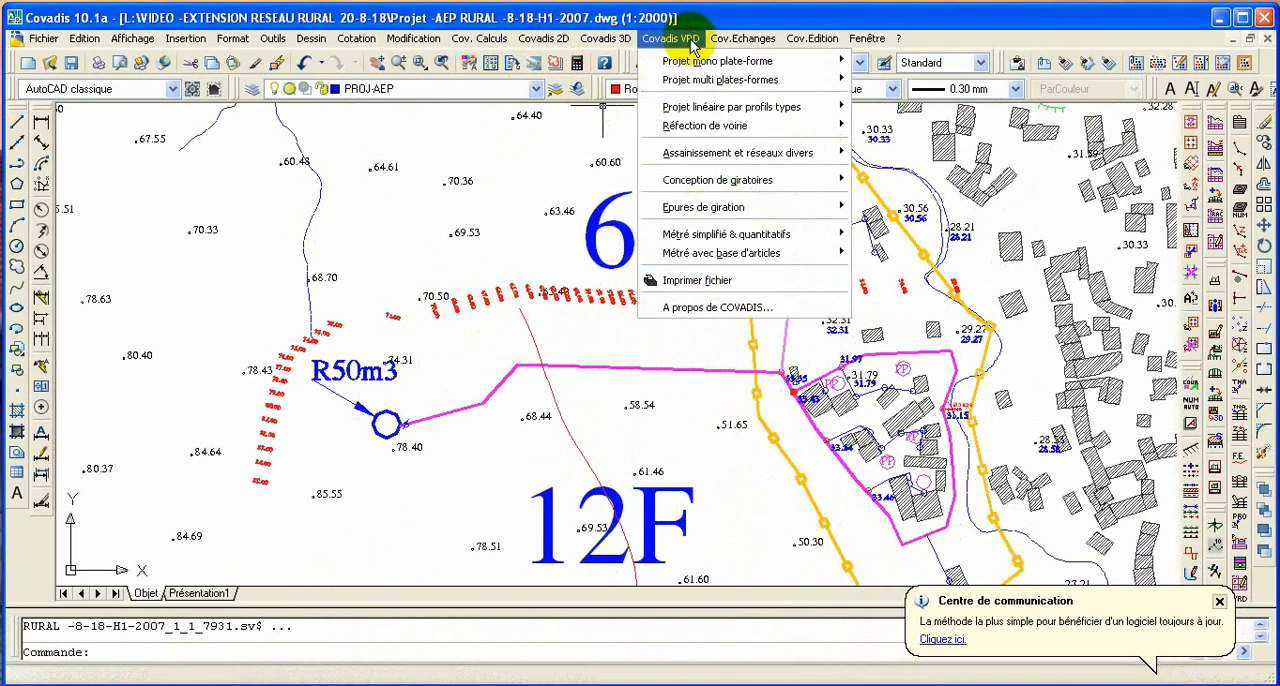
mouse_move(714, 160)
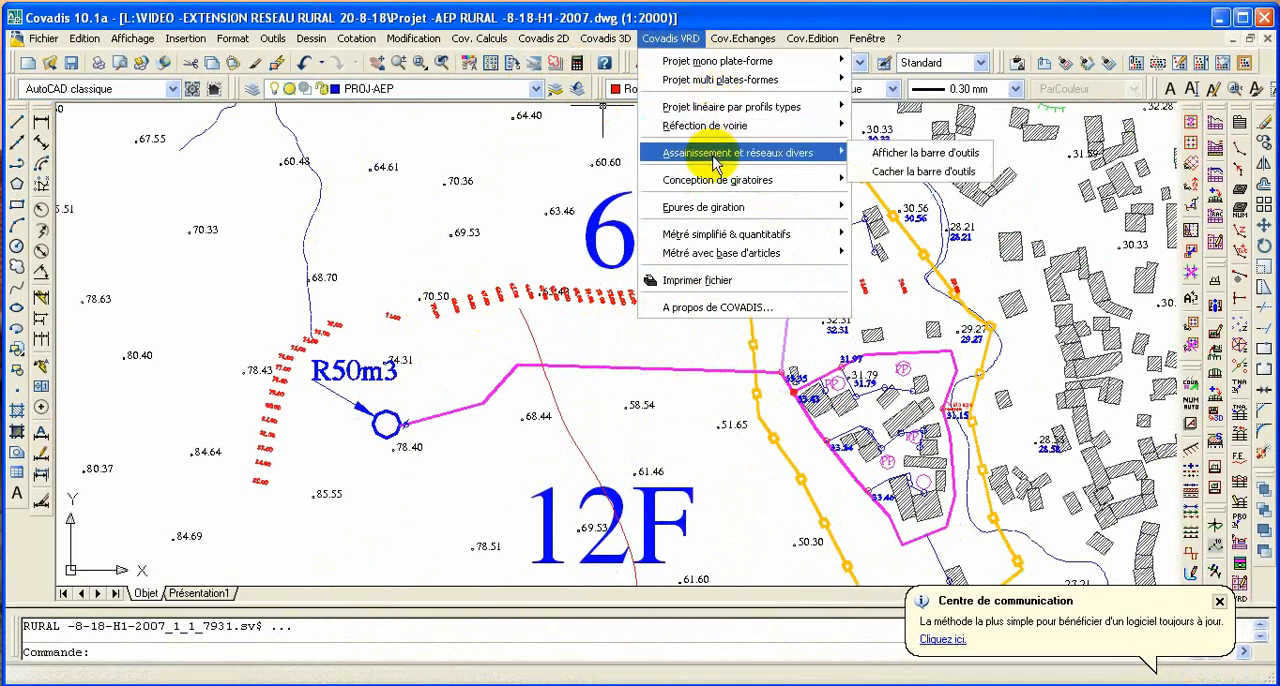
click(893, 160)
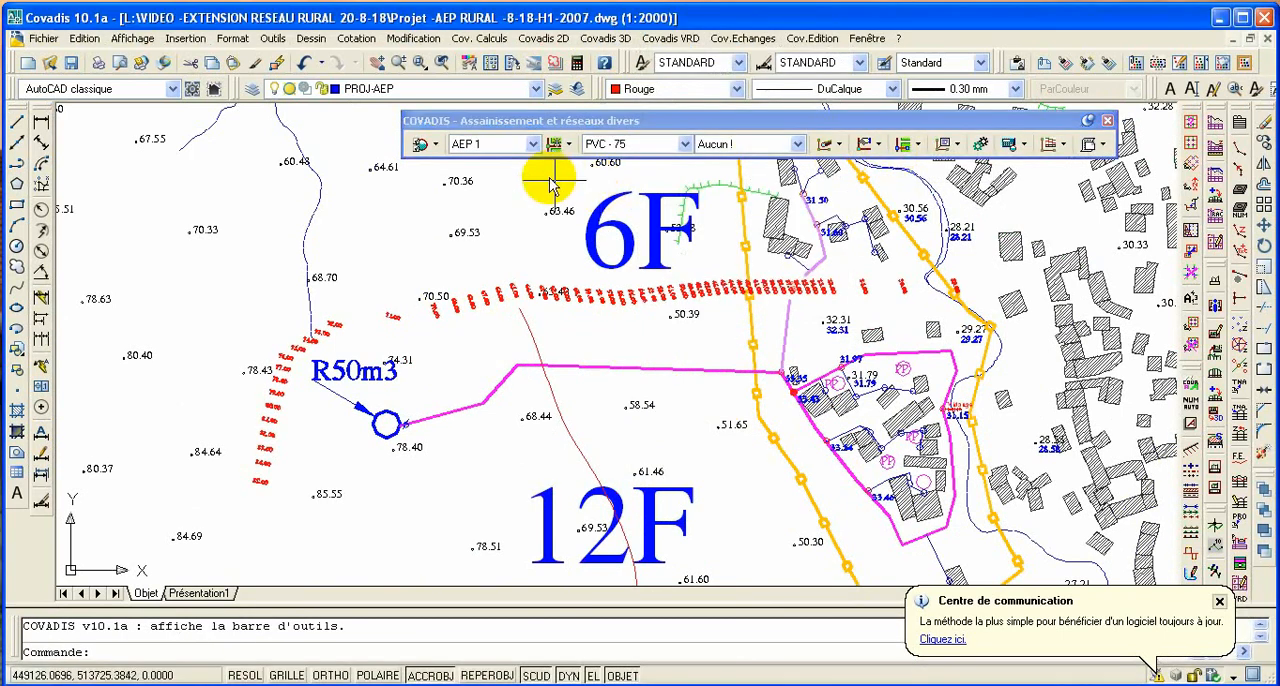
- Check the terrain model face layer in the general network parameters and accept the settings
click(437, 150)
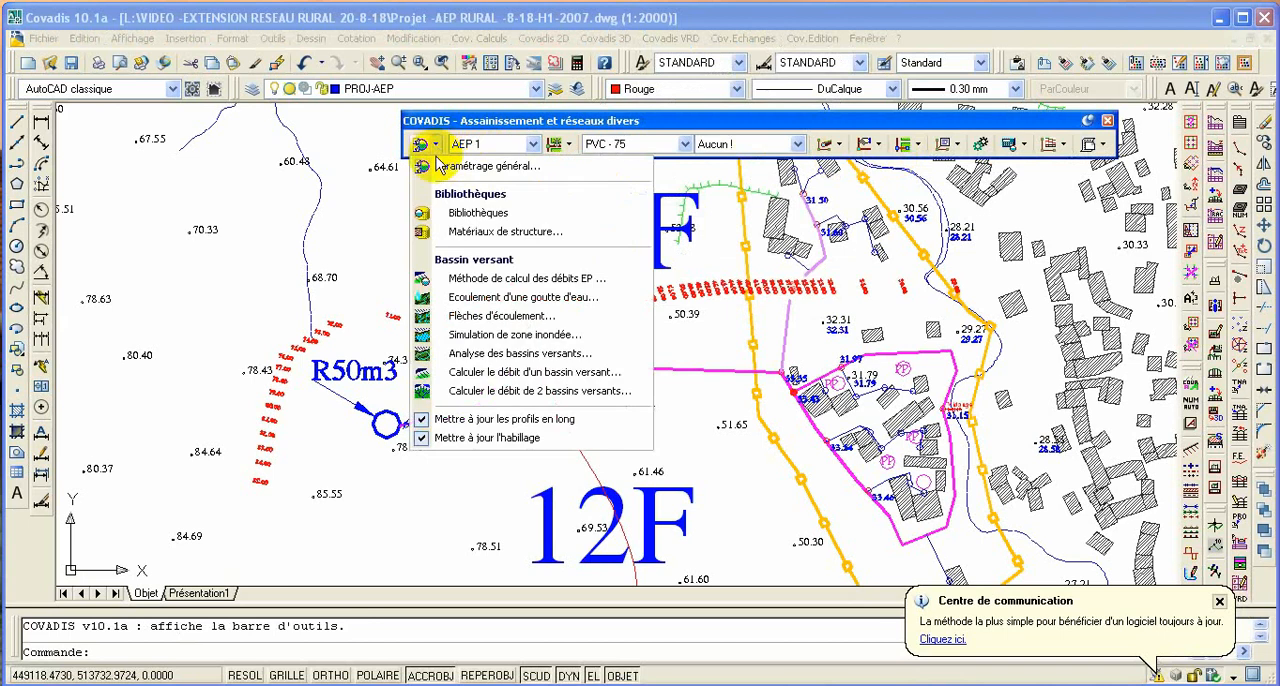
click(447, 167)
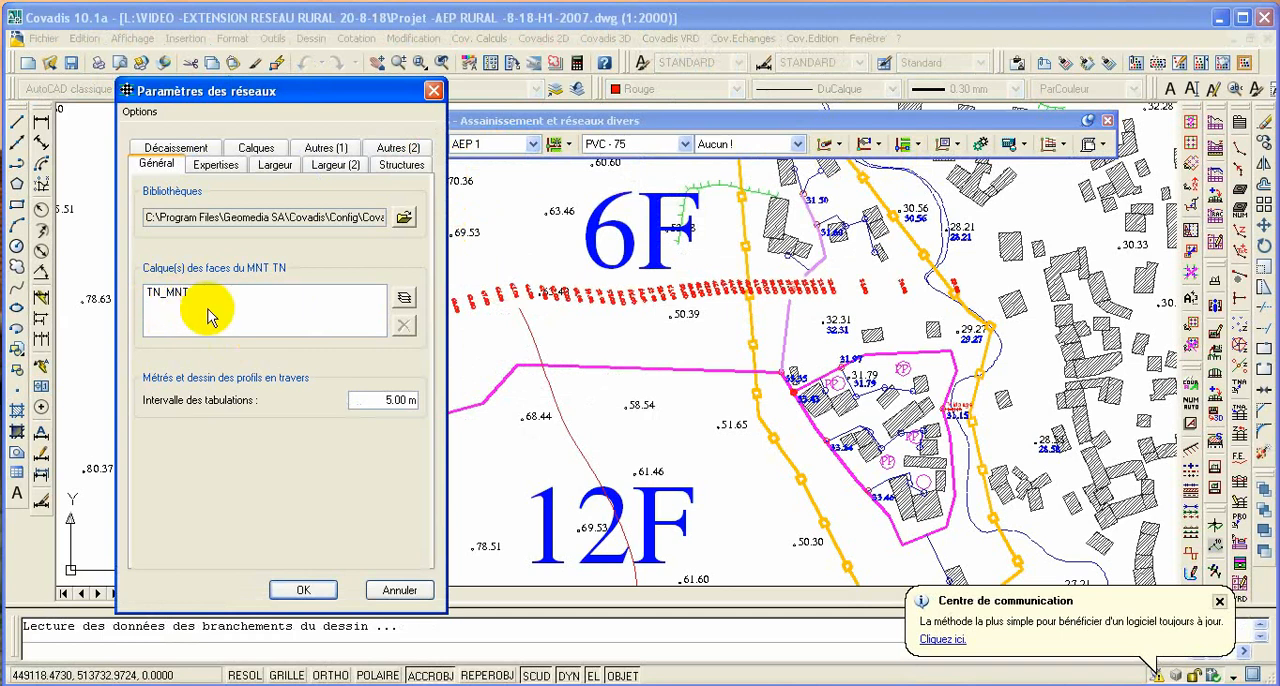
click(300, 592)
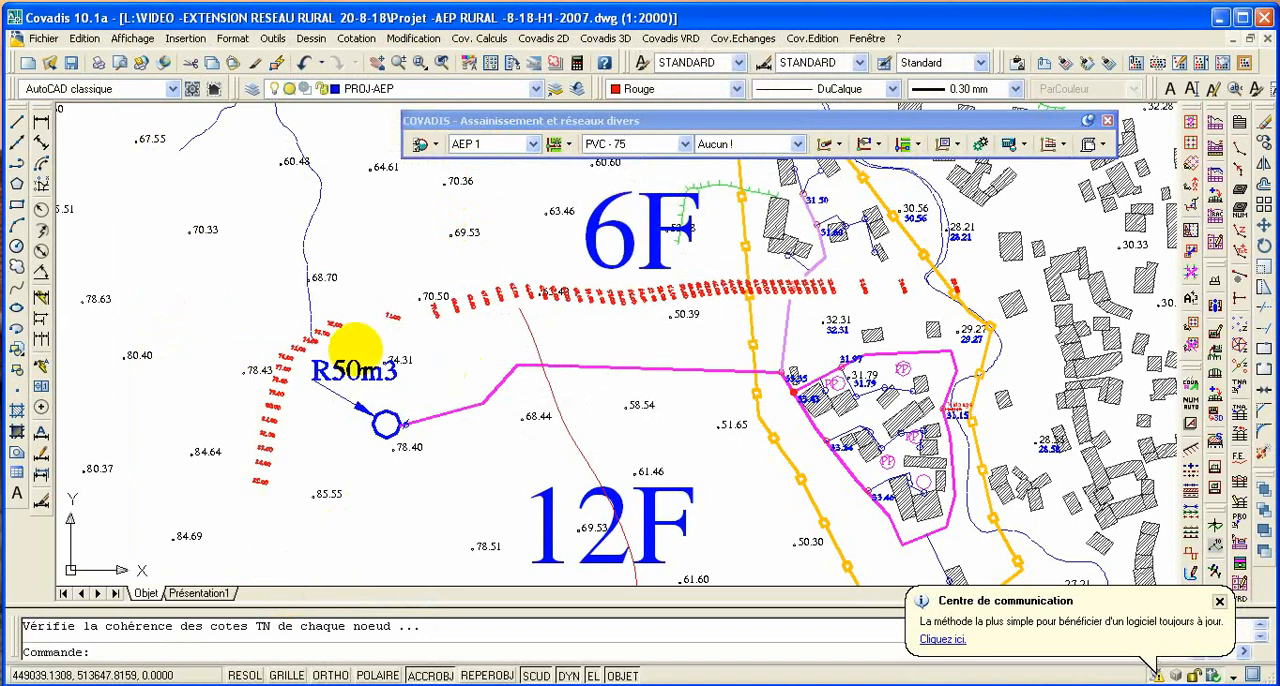
- With object snap off, draw a polyline alongside the magenta pipe from the R50m3 reservoir, around the housing block's lower end, to the 31.15 node
click(16, 163)
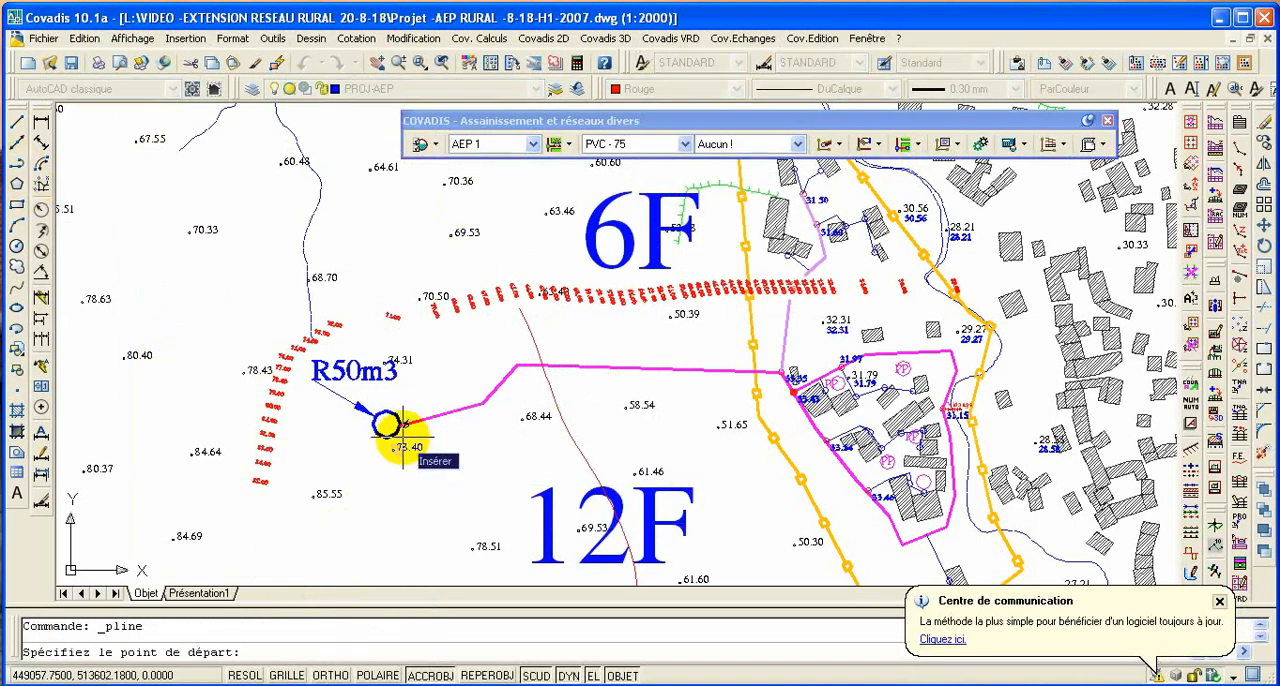
key(F3)
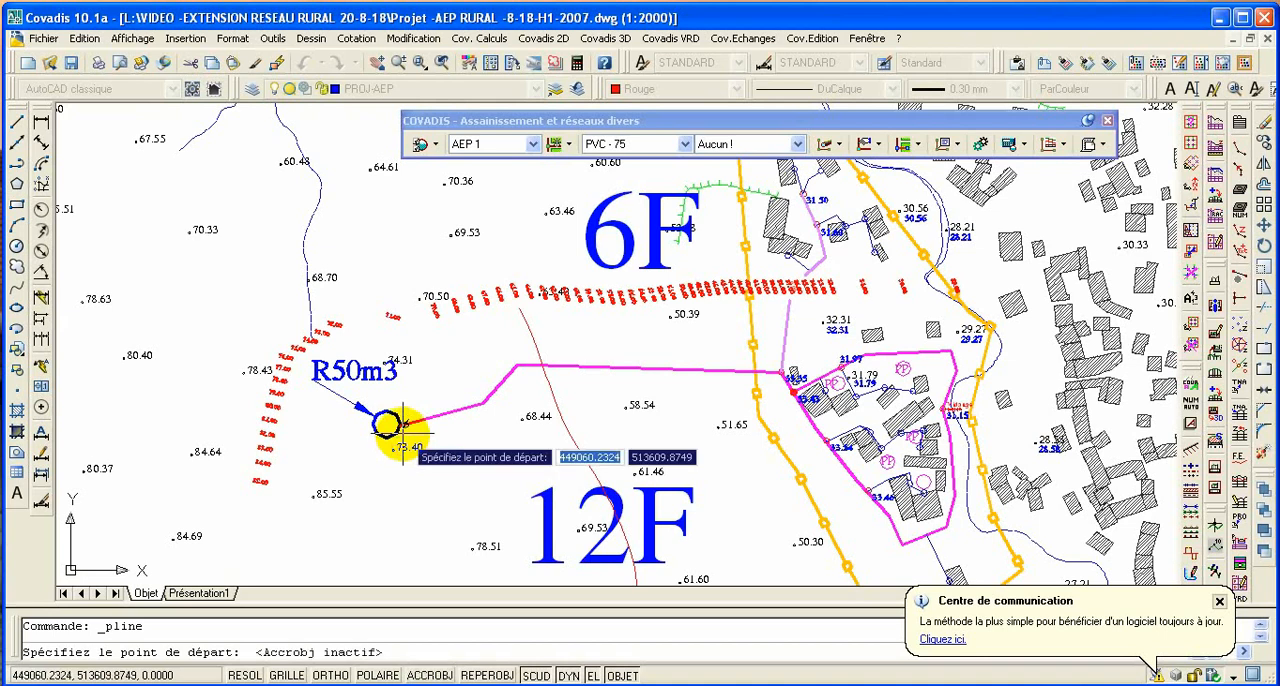
click(404, 424)
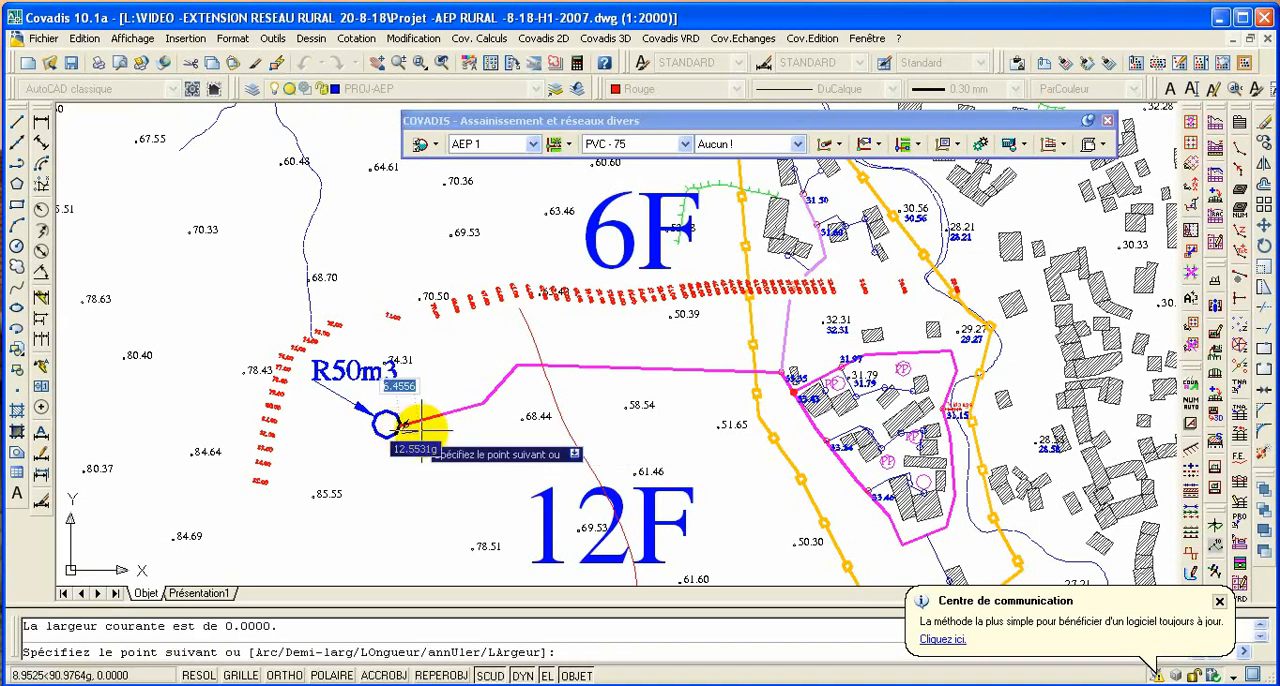
click(485, 403)
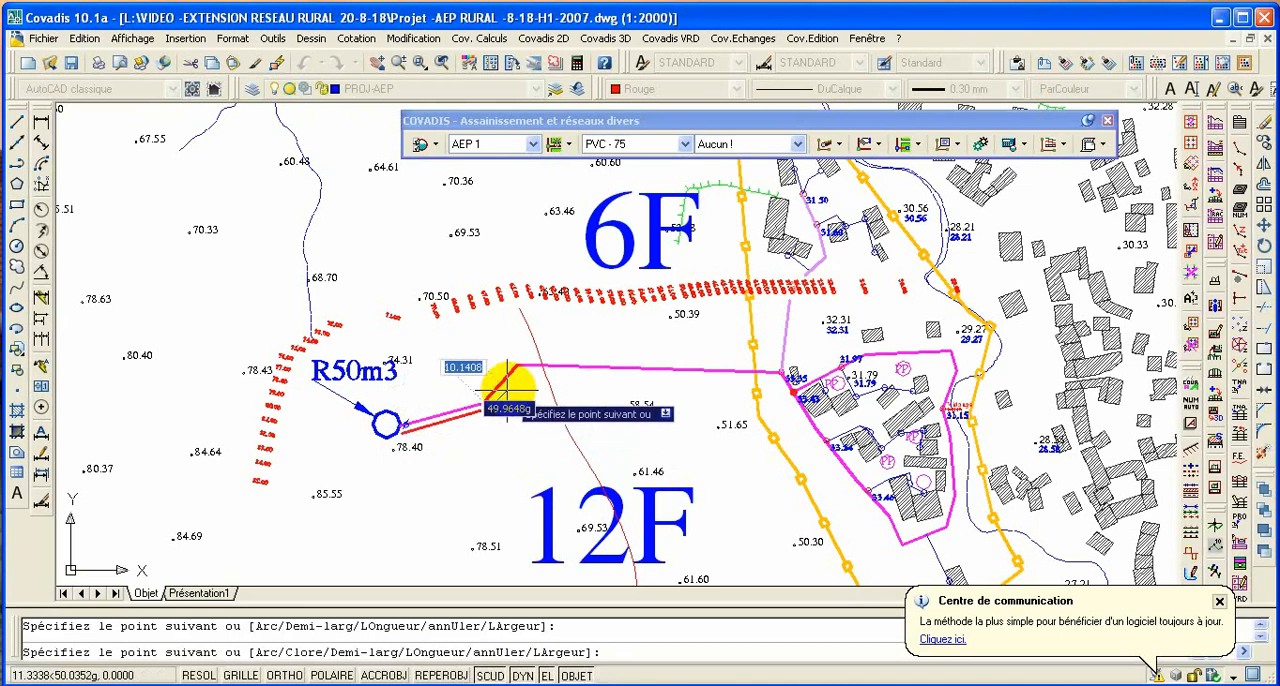
click(511, 369)
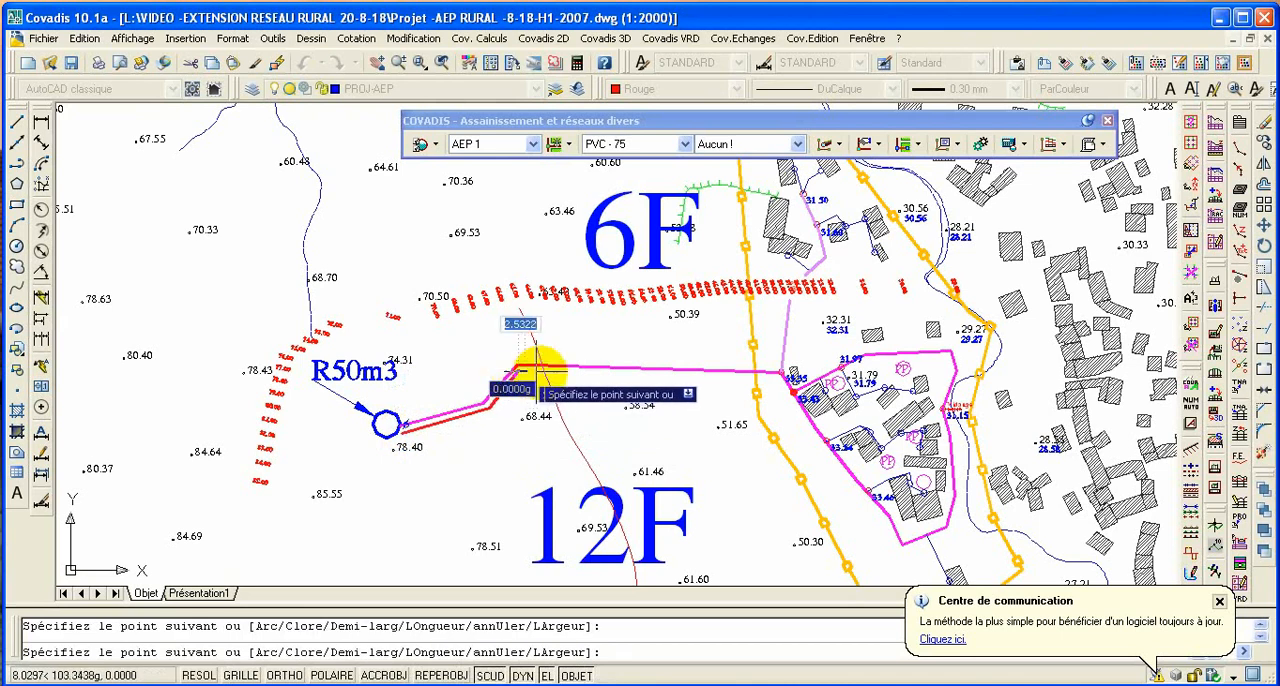
click(783, 374)
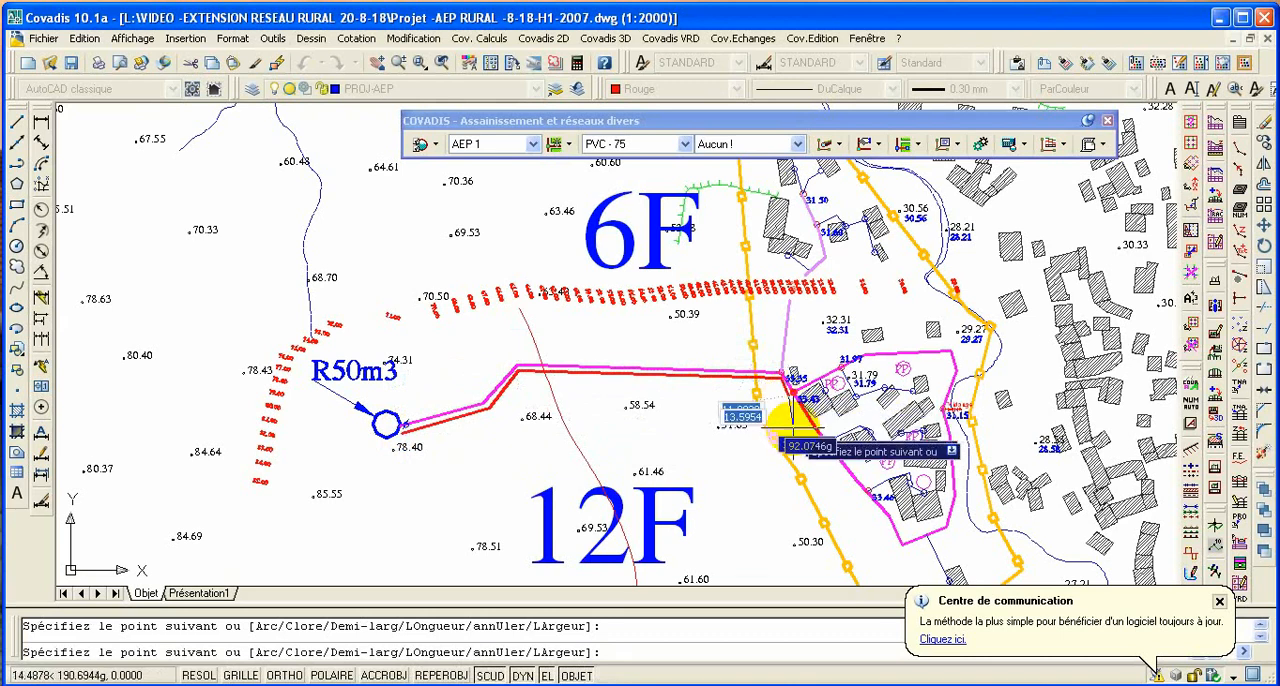
click(862, 495)
click(884, 515)
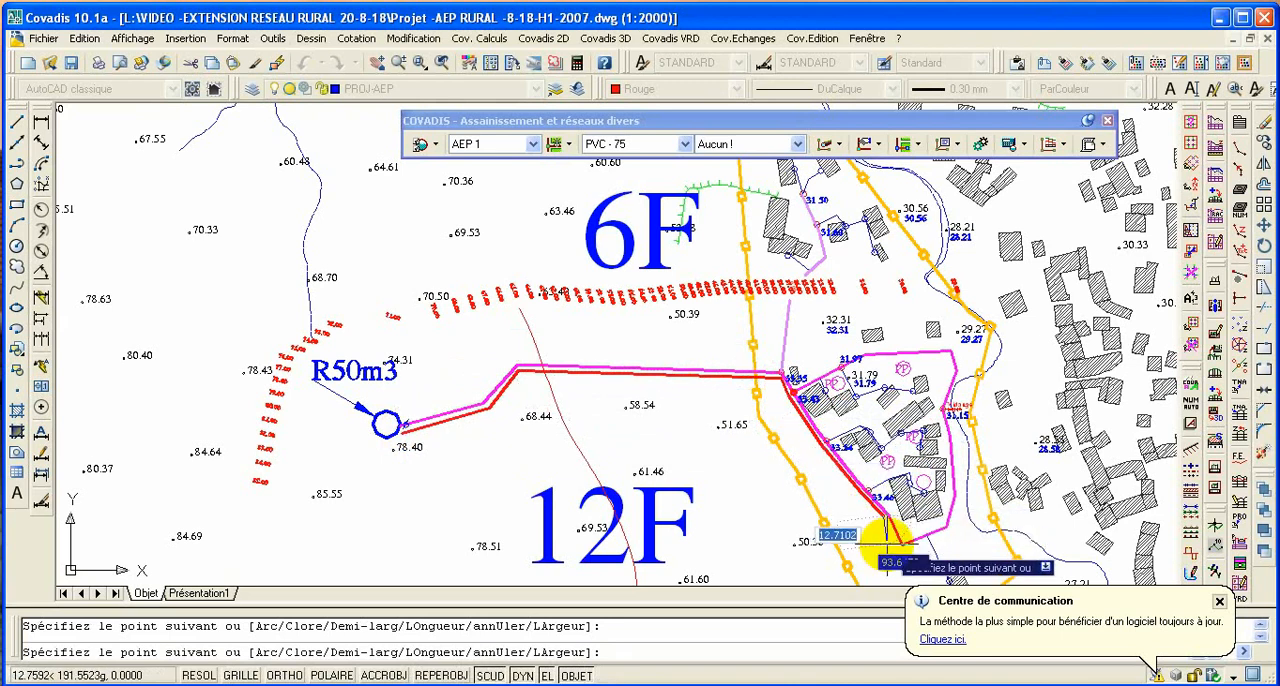
click(900, 547)
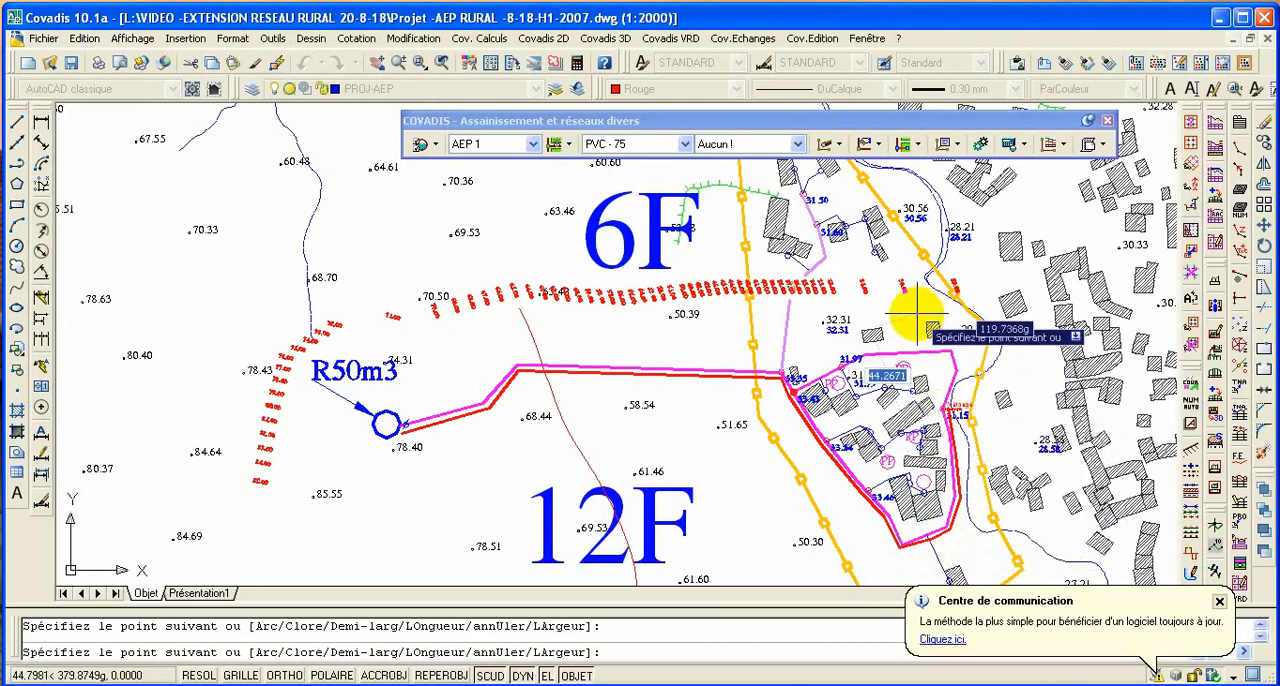
key(Escape)
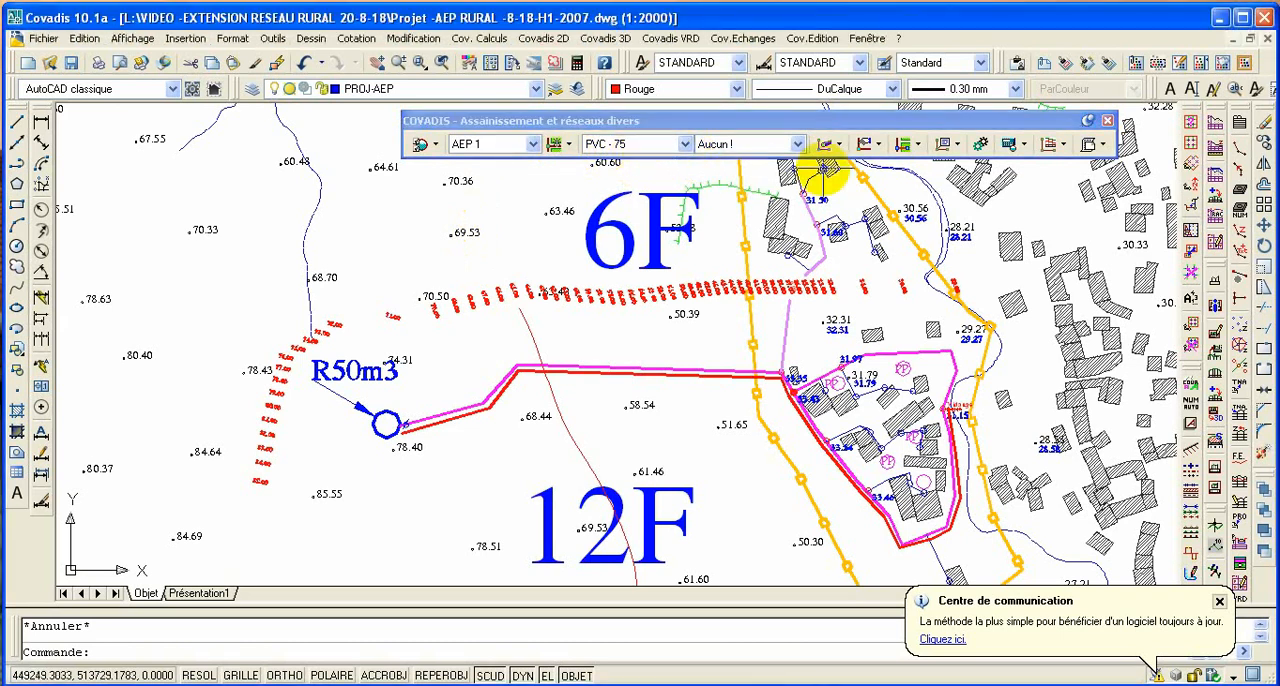
- Convert the new red polyline into a pipe of the AEP 1 network with PVC - 75 tube and no accessories
click(838, 145)
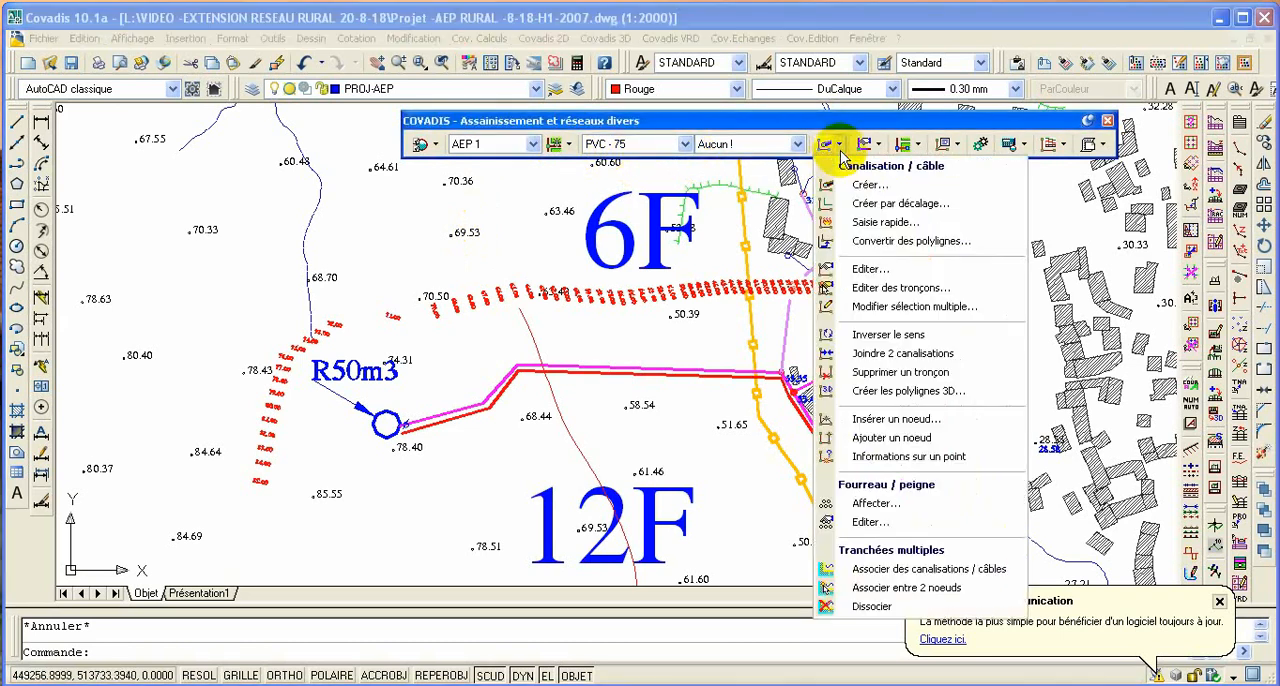
click(893, 242)
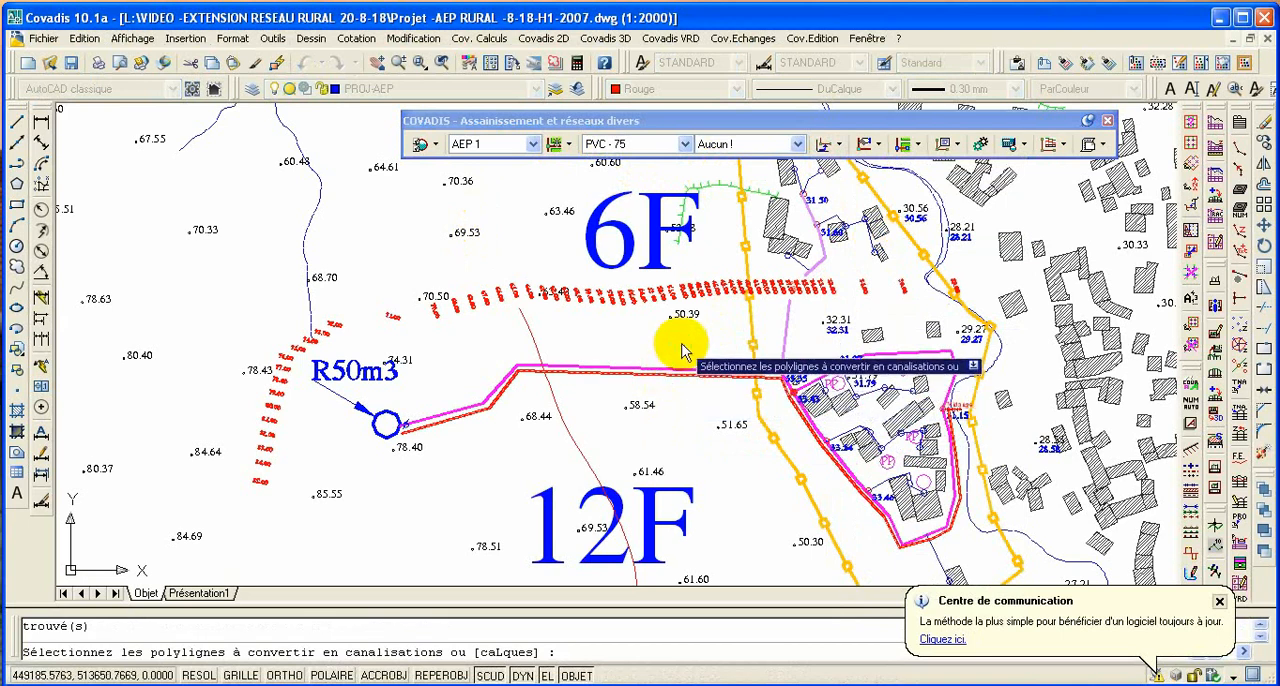
right_click(682, 346)
click(716, 358)
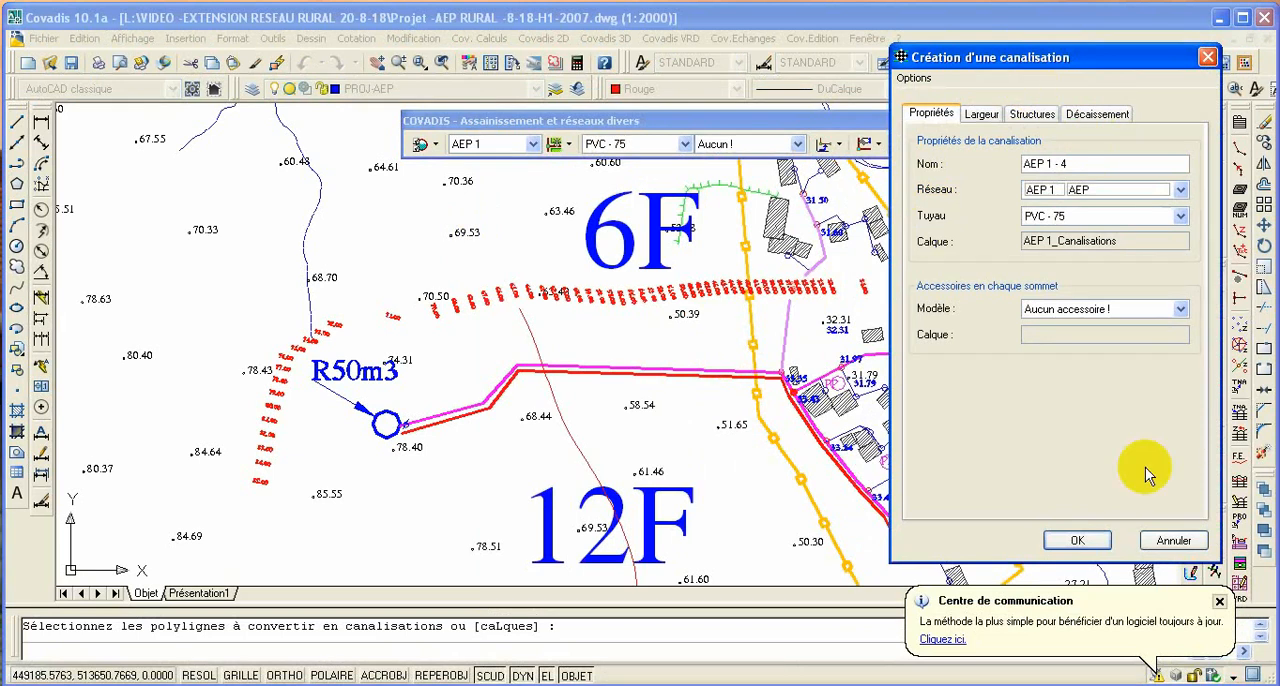
click(1085, 540)
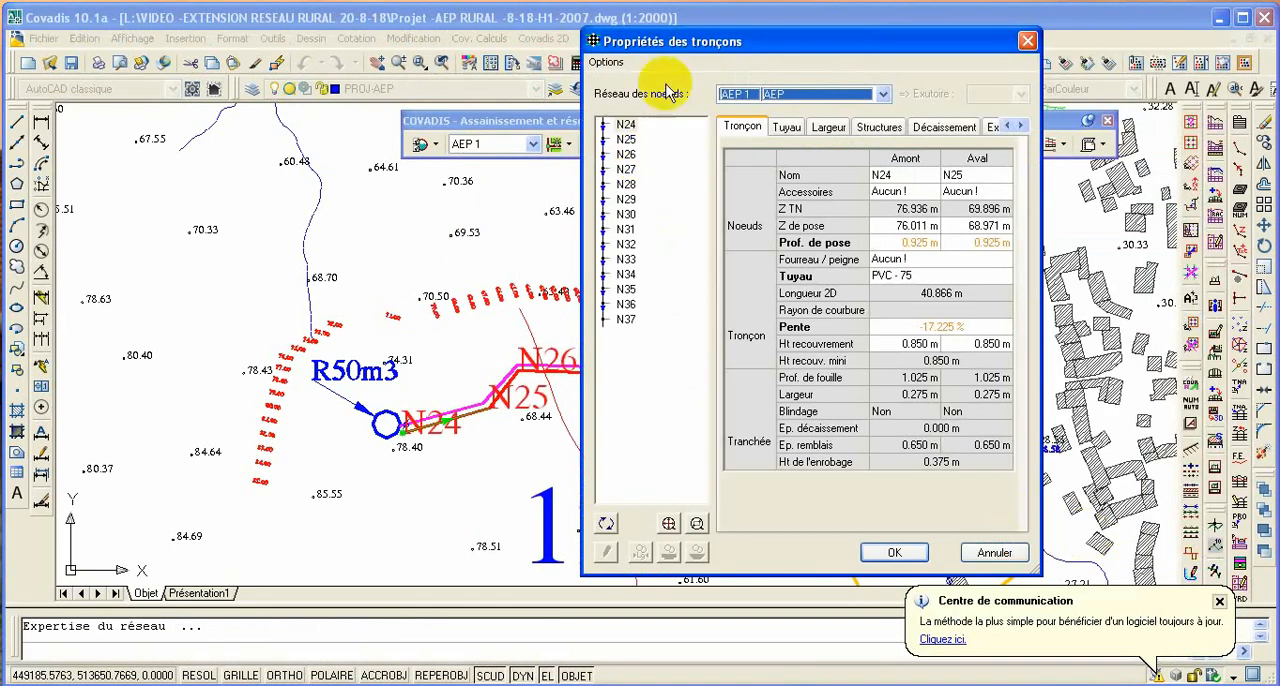
- Check the node labels along the new pipe, set the tube of section N24–N25 to PVC - 90, and accept the section properties
mouse_move(677, 46)
mouse_down()
mouse_move(881, 59)
mouse_move(566, 199)
mouse_move(268, 504)
mouse_move(292, 535)
mouse_up()
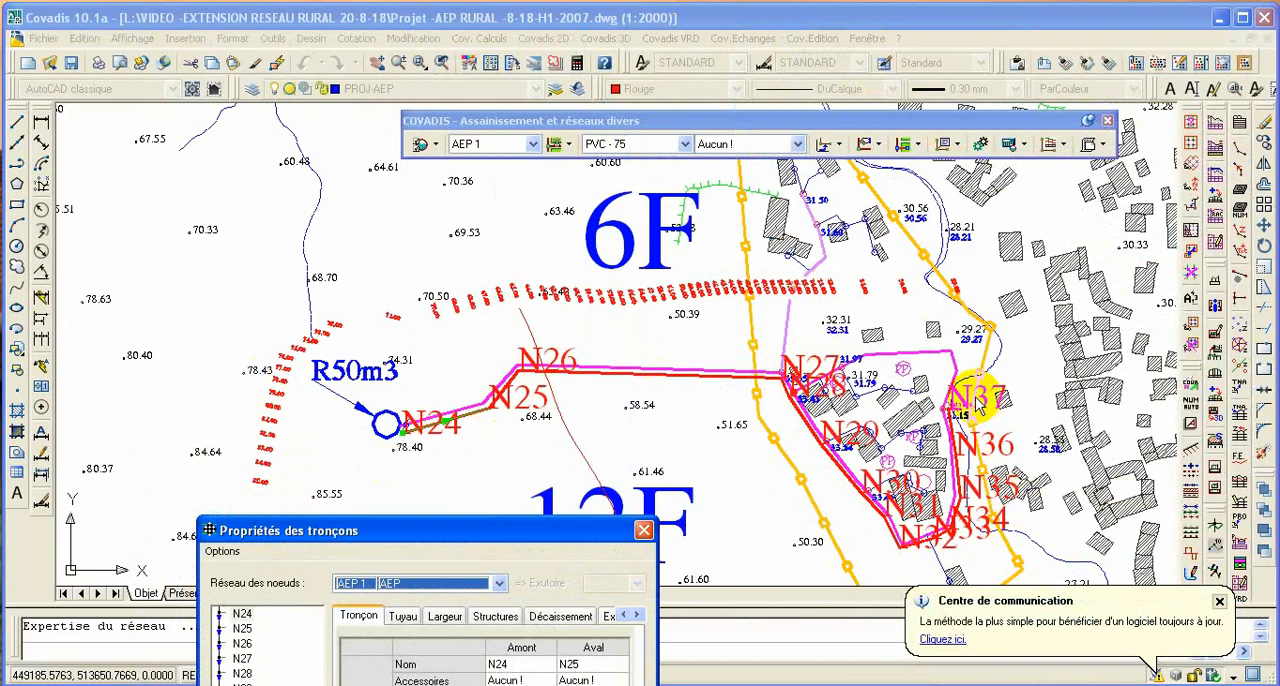
mouse_move(495, 530)
mouse_down()
mouse_move(615, 472)
mouse_move(1080, 178)
mouse_move(1017, 63)
mouse_up()
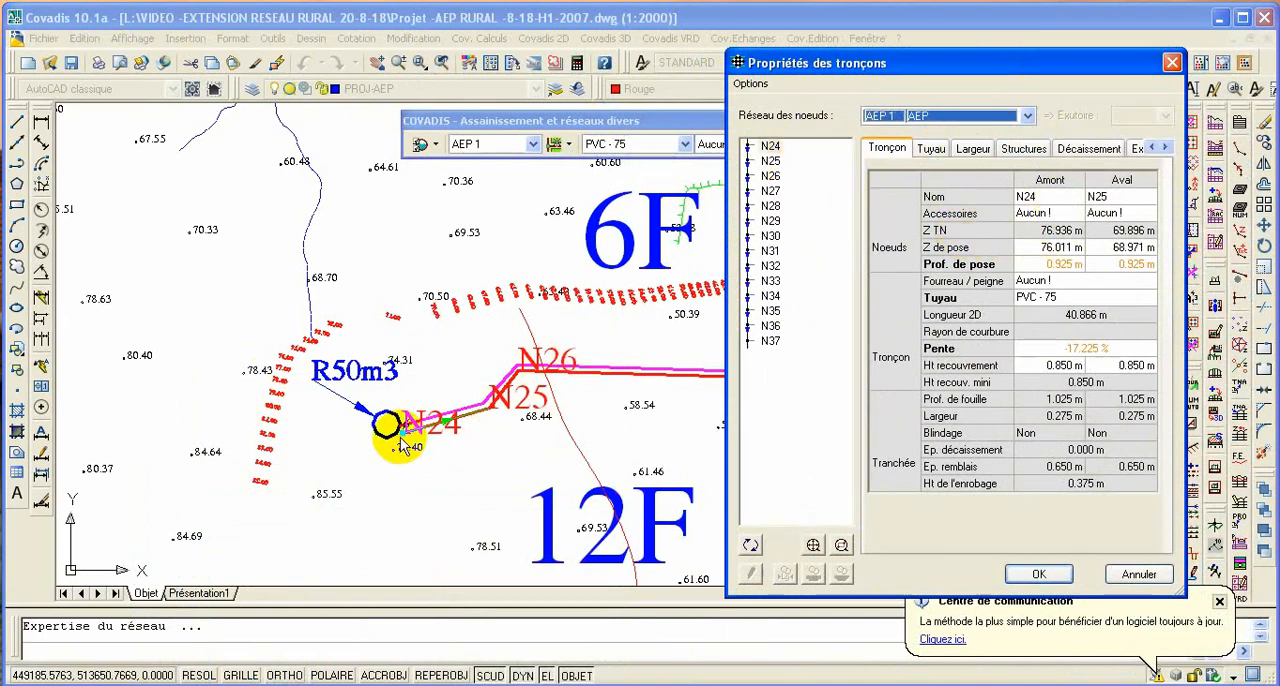
drag(1031, 70, 480, 126)
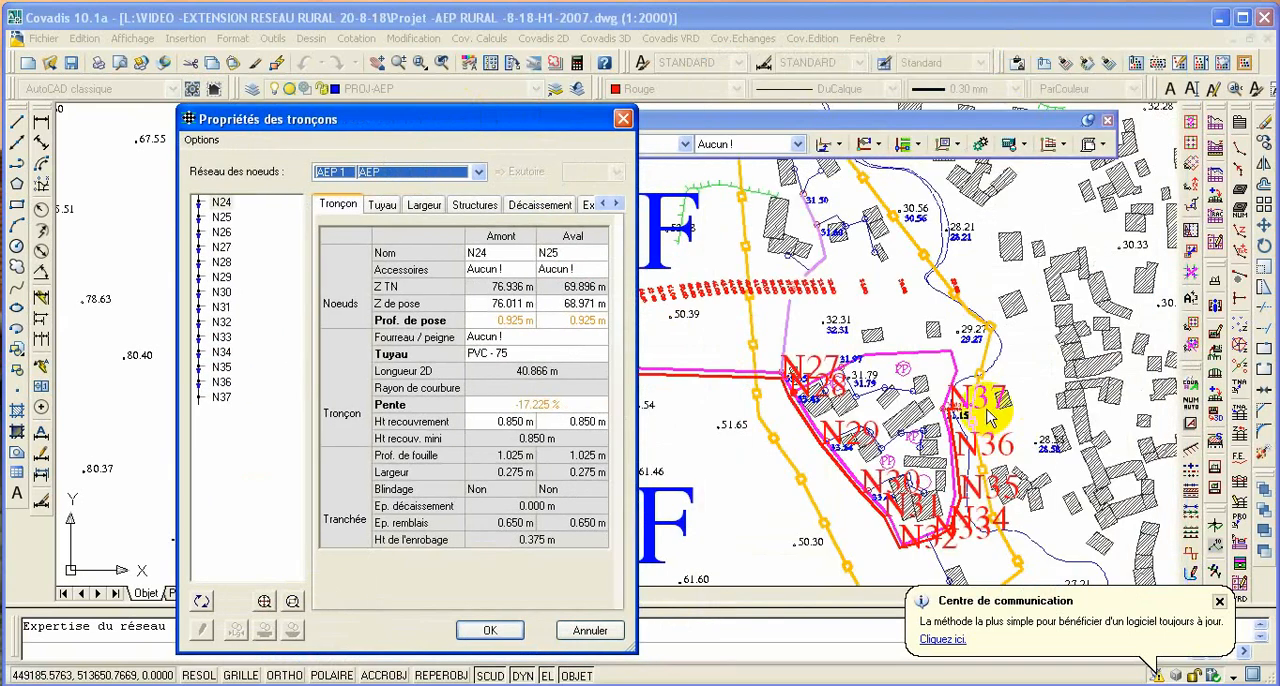
drag(486, 120, 660, 84)
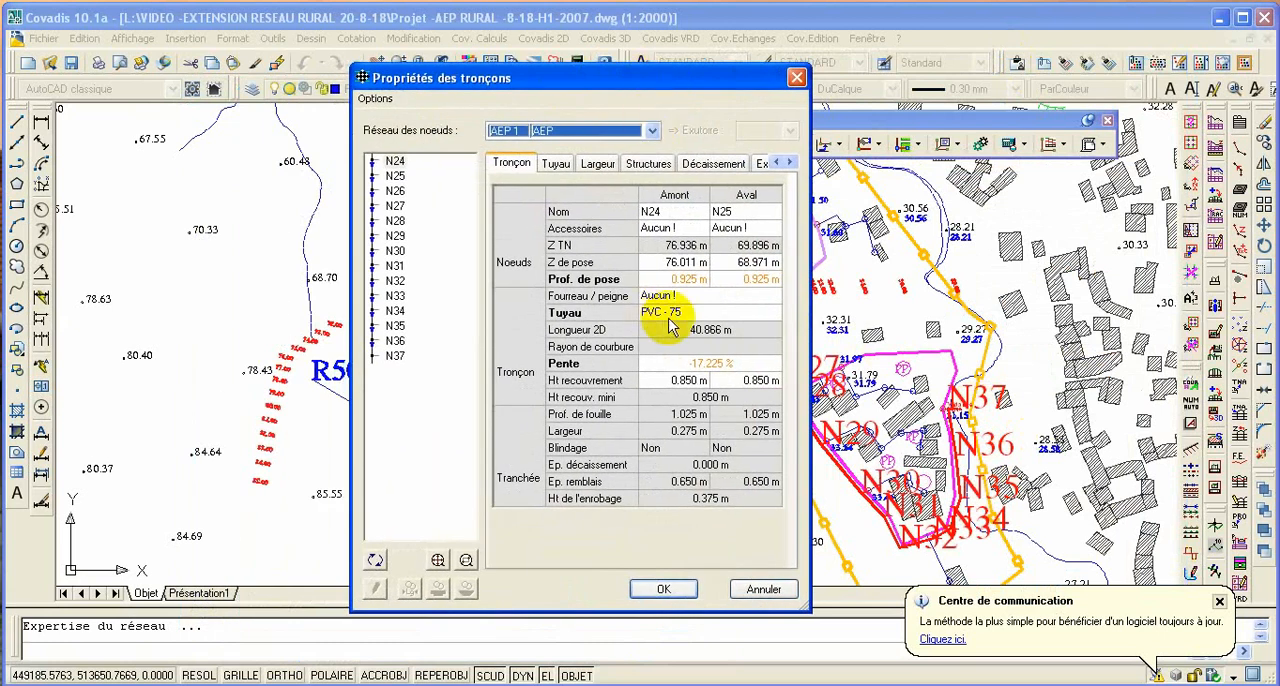
click(769, 318)
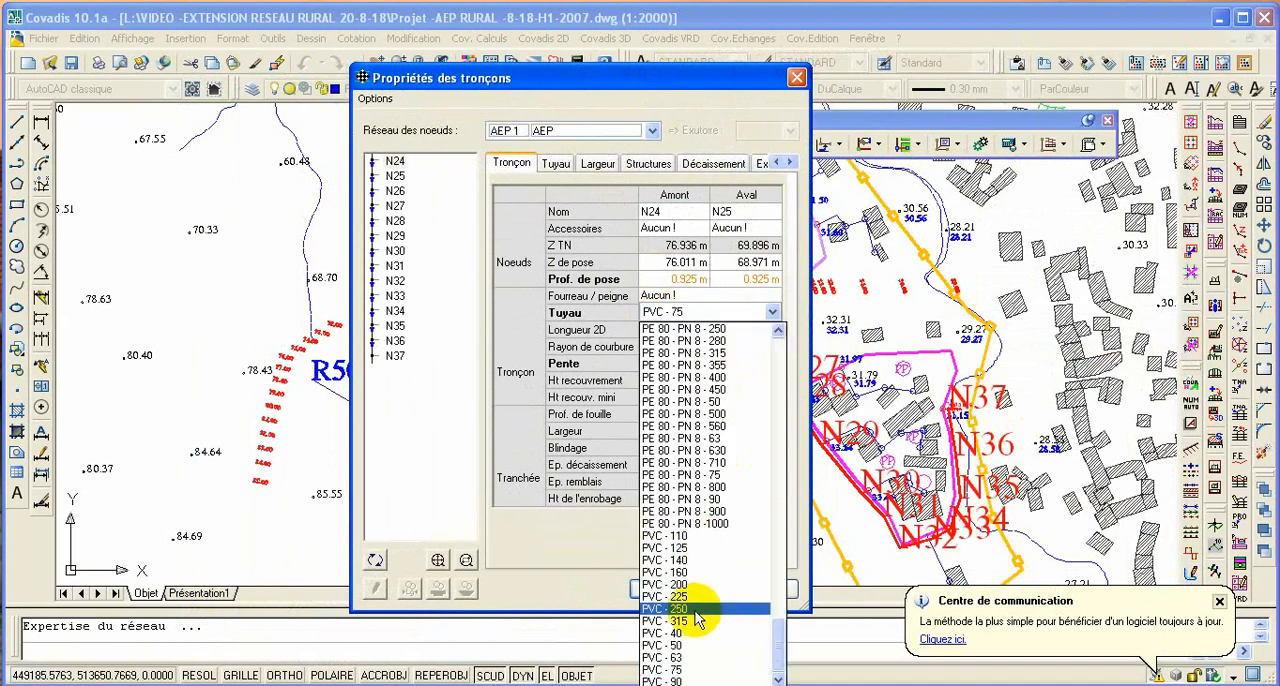
click(688, 680)
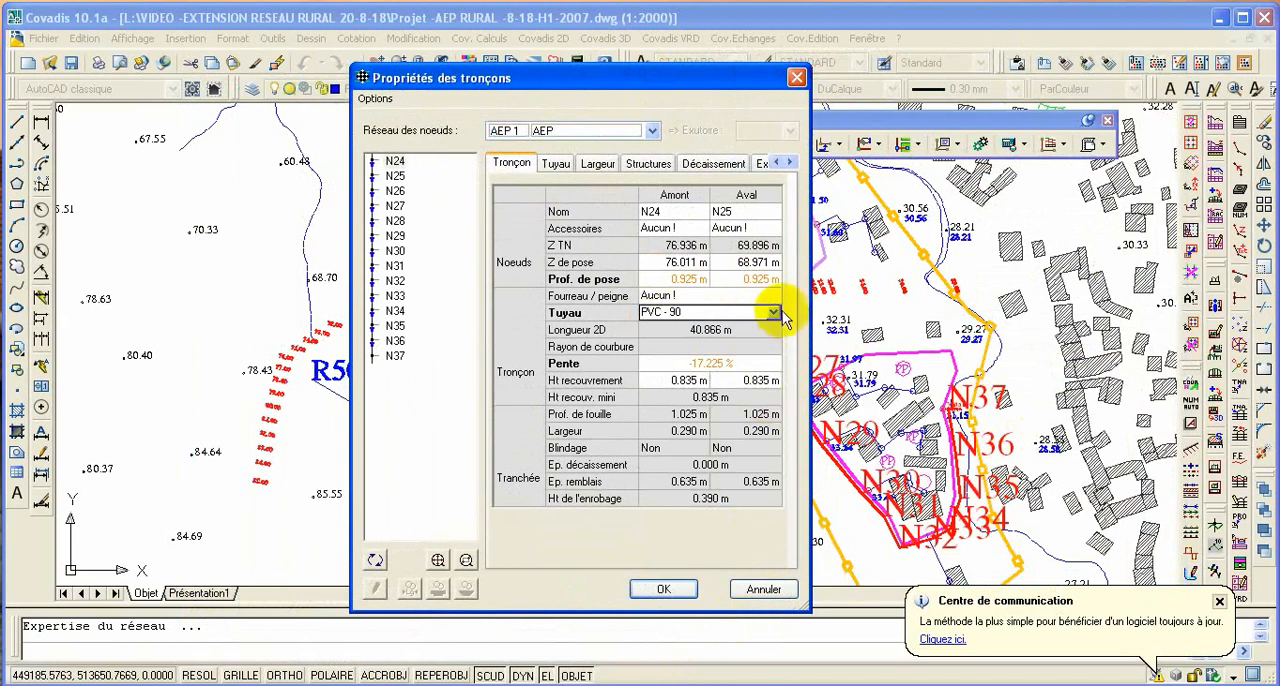
click(775, 314)
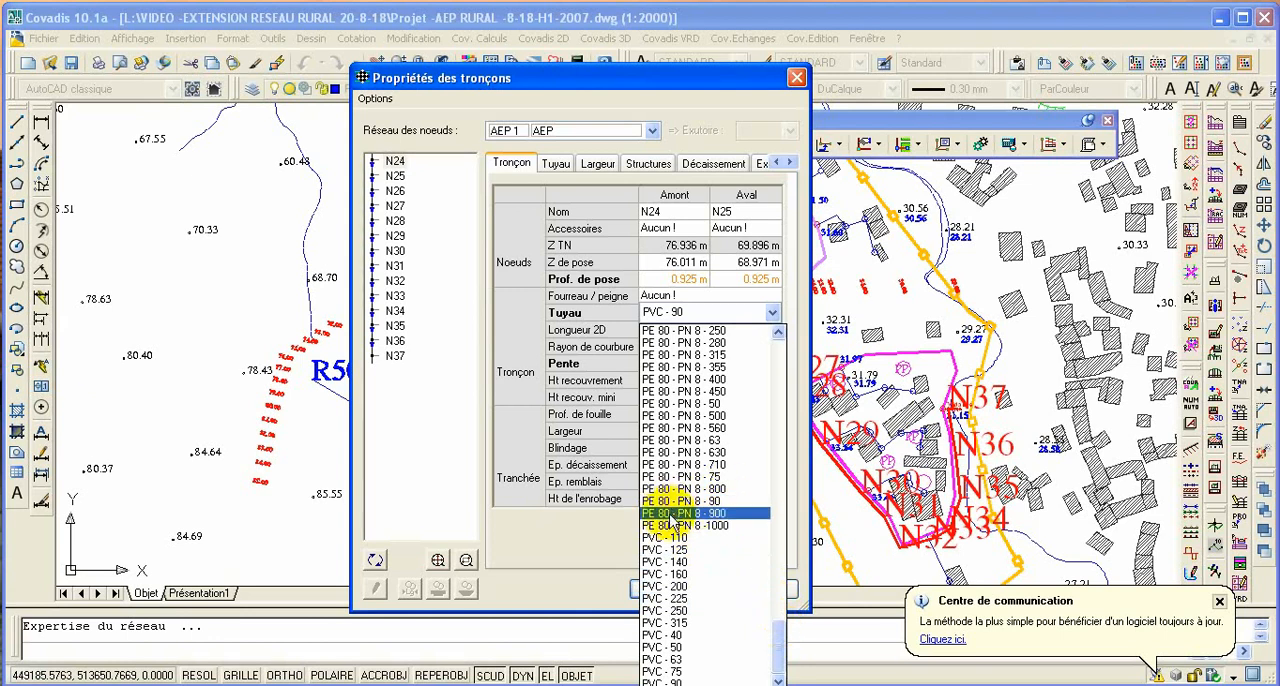
drag(777, 640, 832, 337)
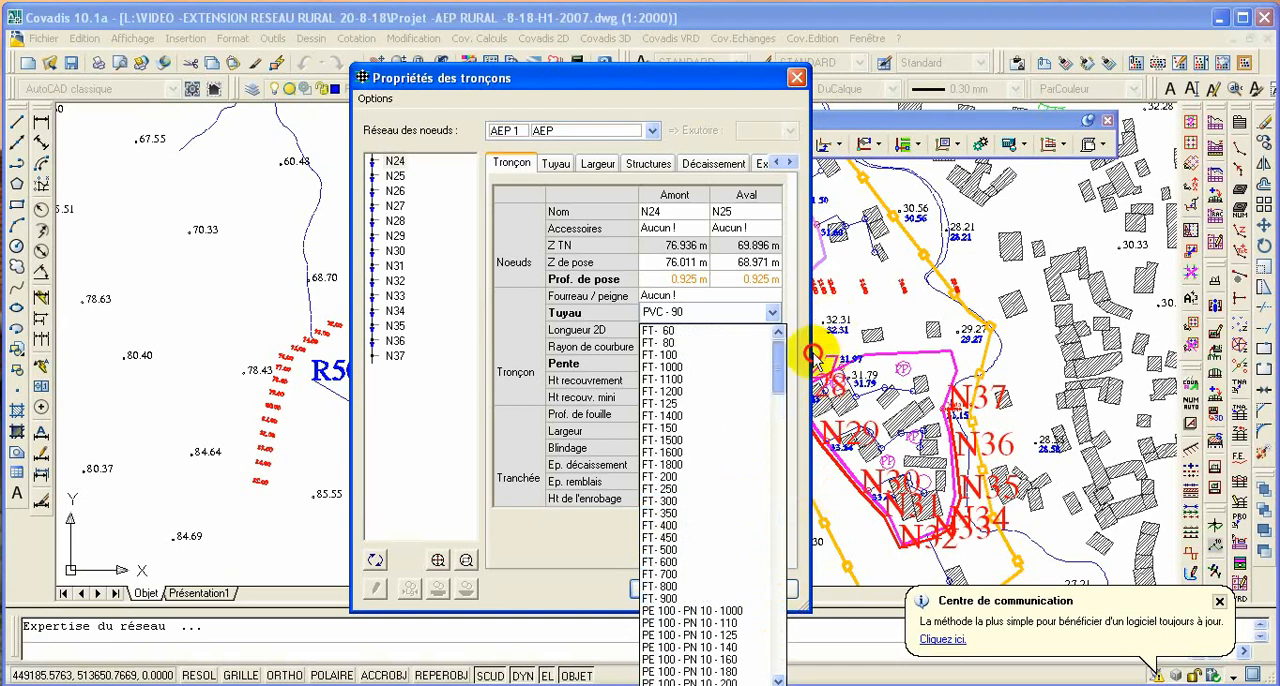
drag(783, 377, 752, 676)
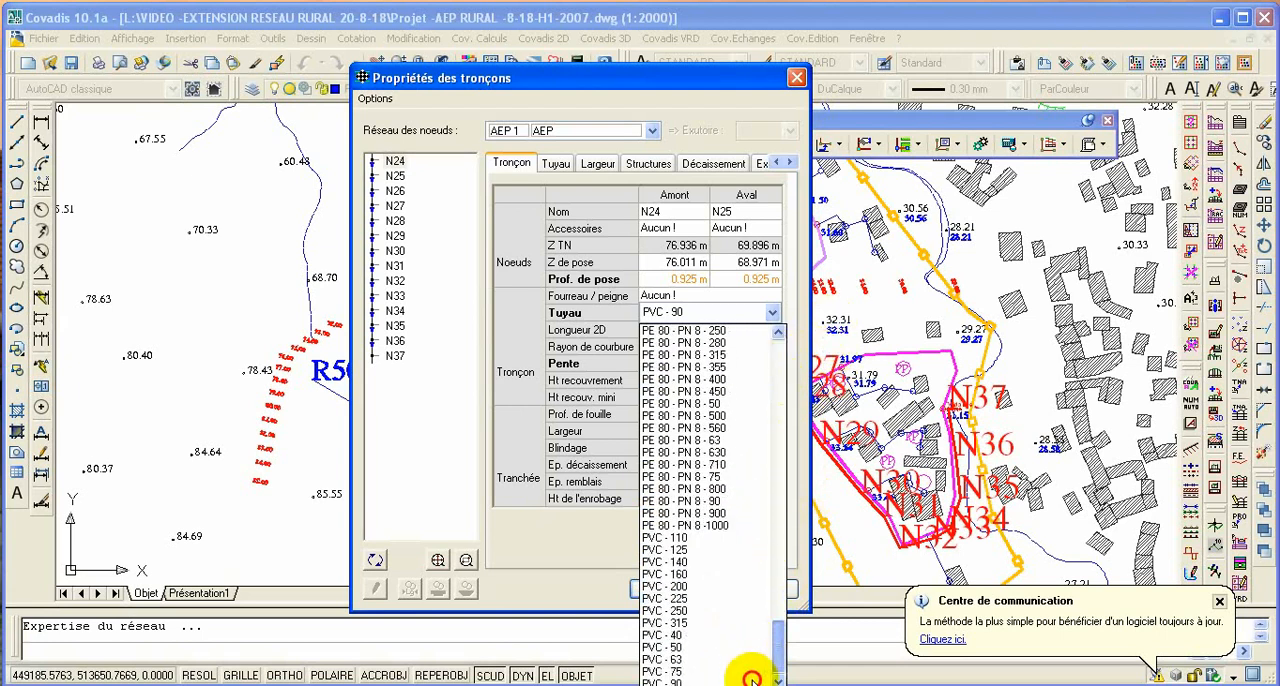
click(686, 683)
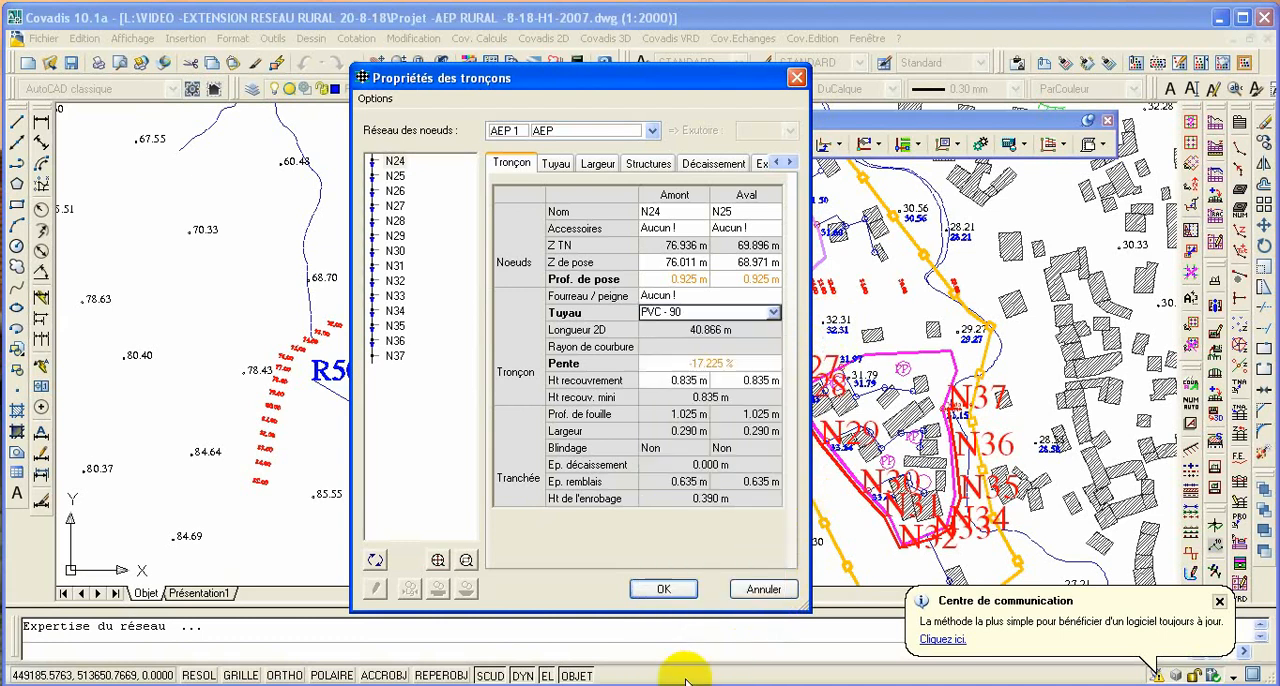
click(665, 589)
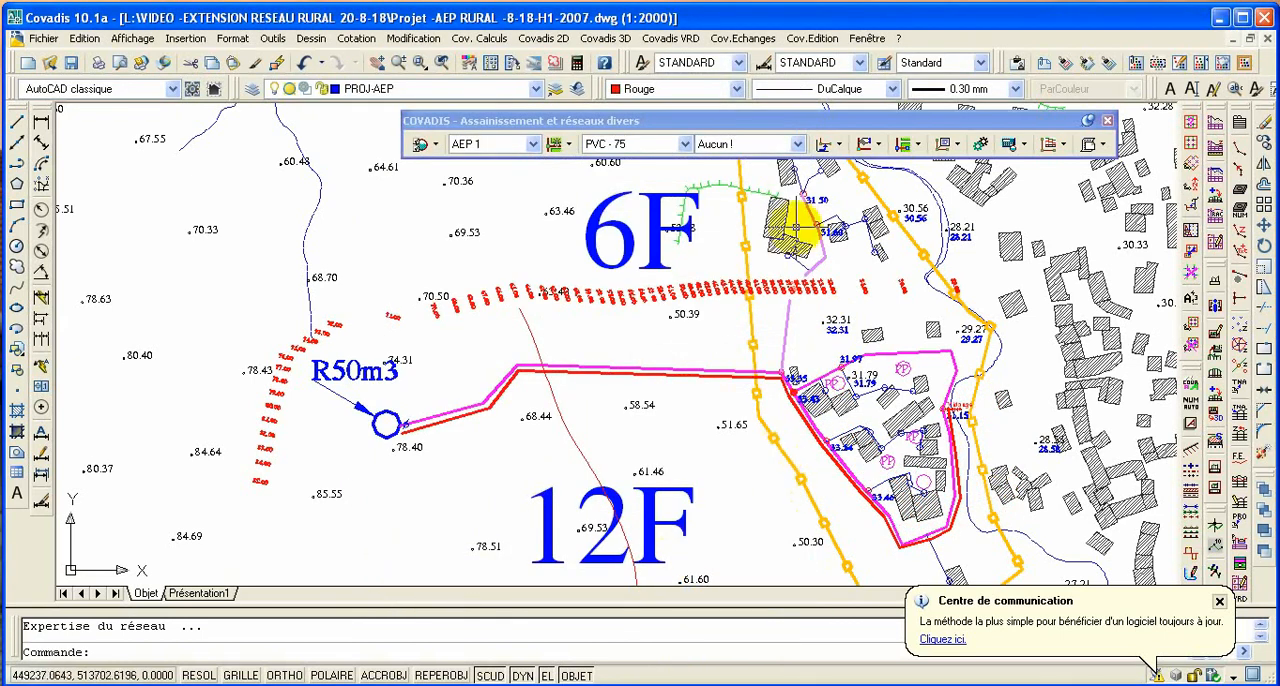
click(824, 145)
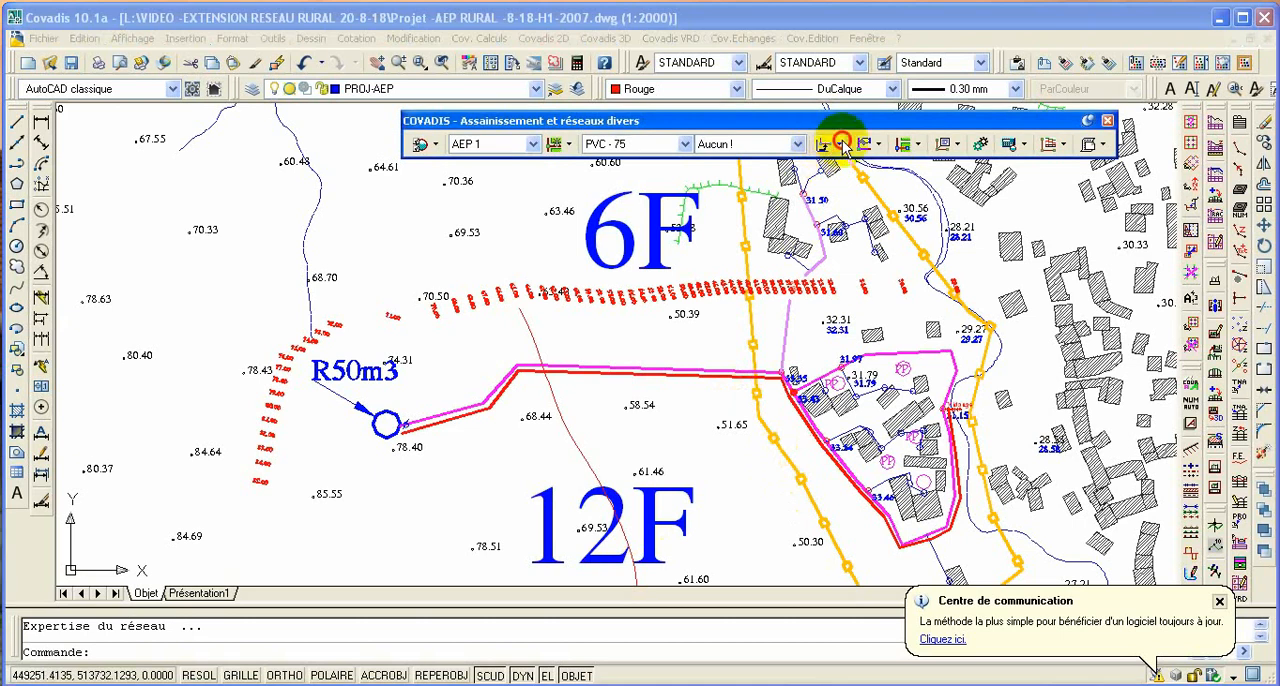
click(843, 146)
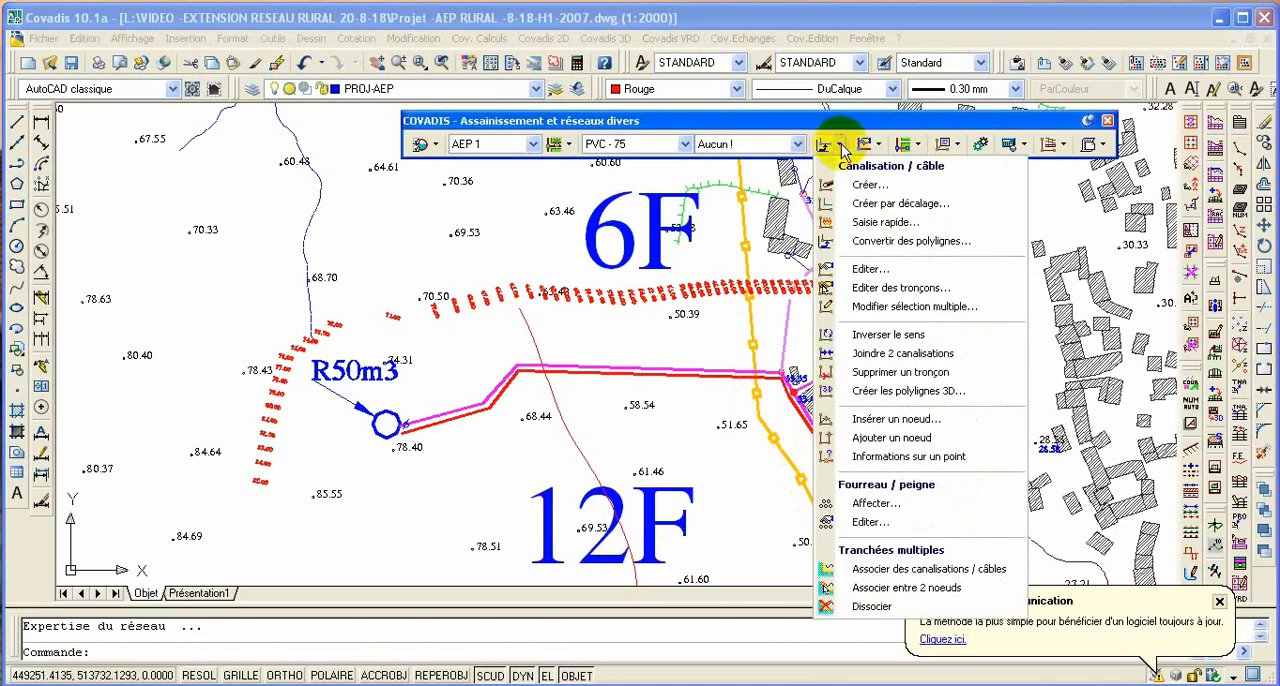
click(843, 147)
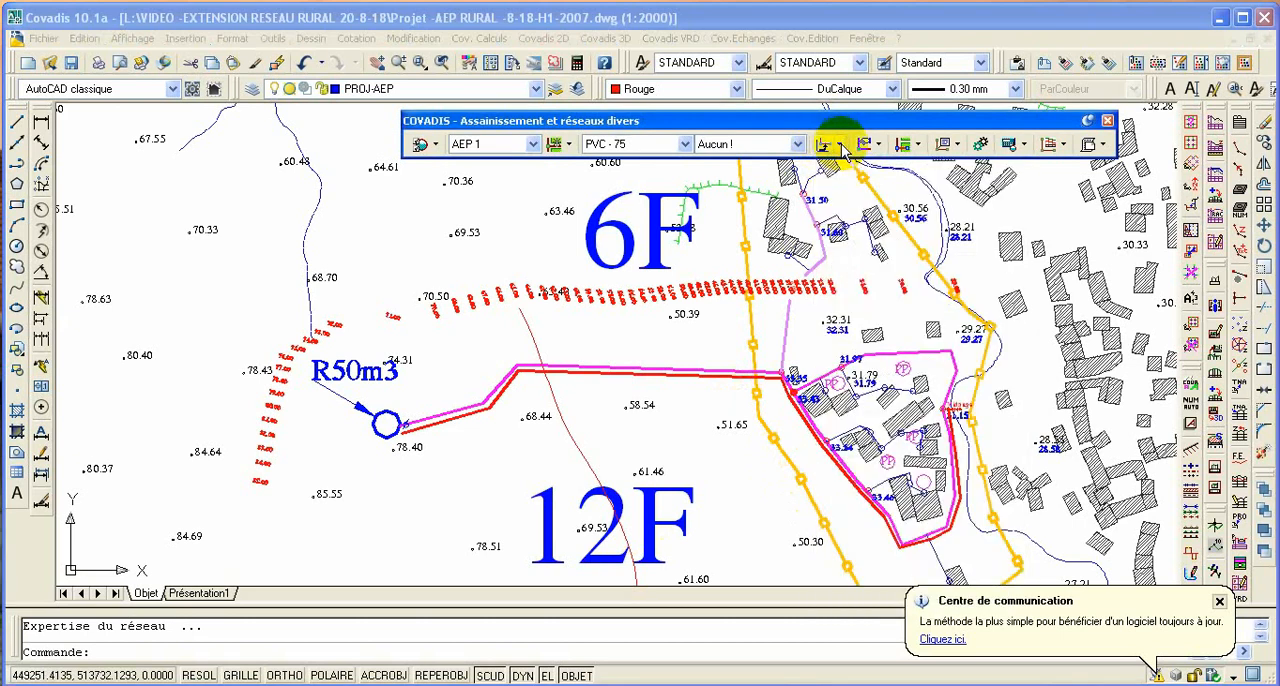
- Start the longitudinal profile of the new red AEP 1 pipe and check its network elements and the Vidange and Ventouse symbol options
click(1050, 146)
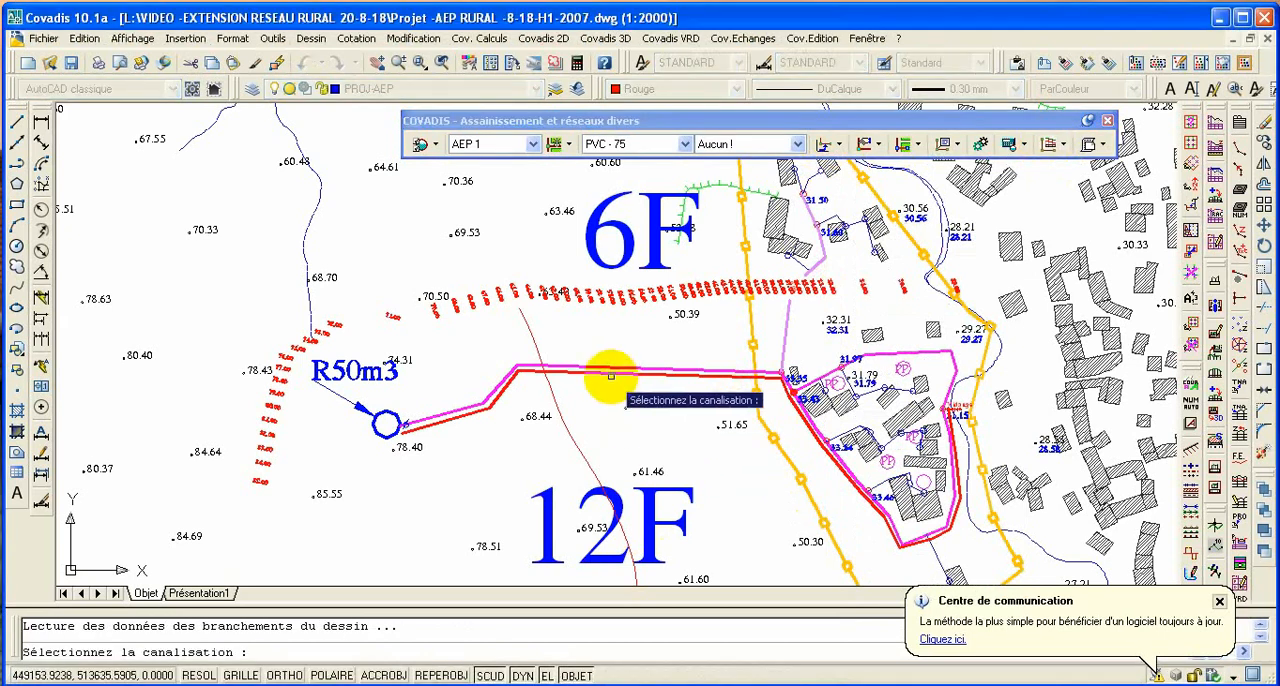
click(613, 376)
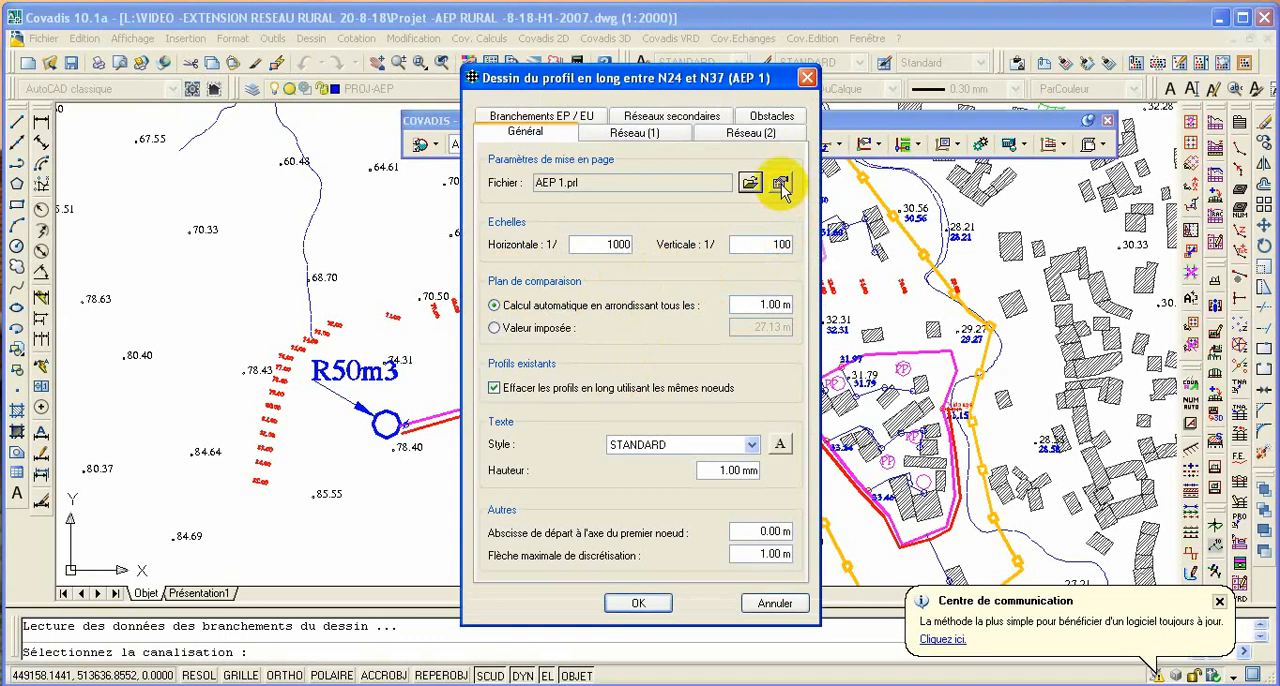
click(636, 133)
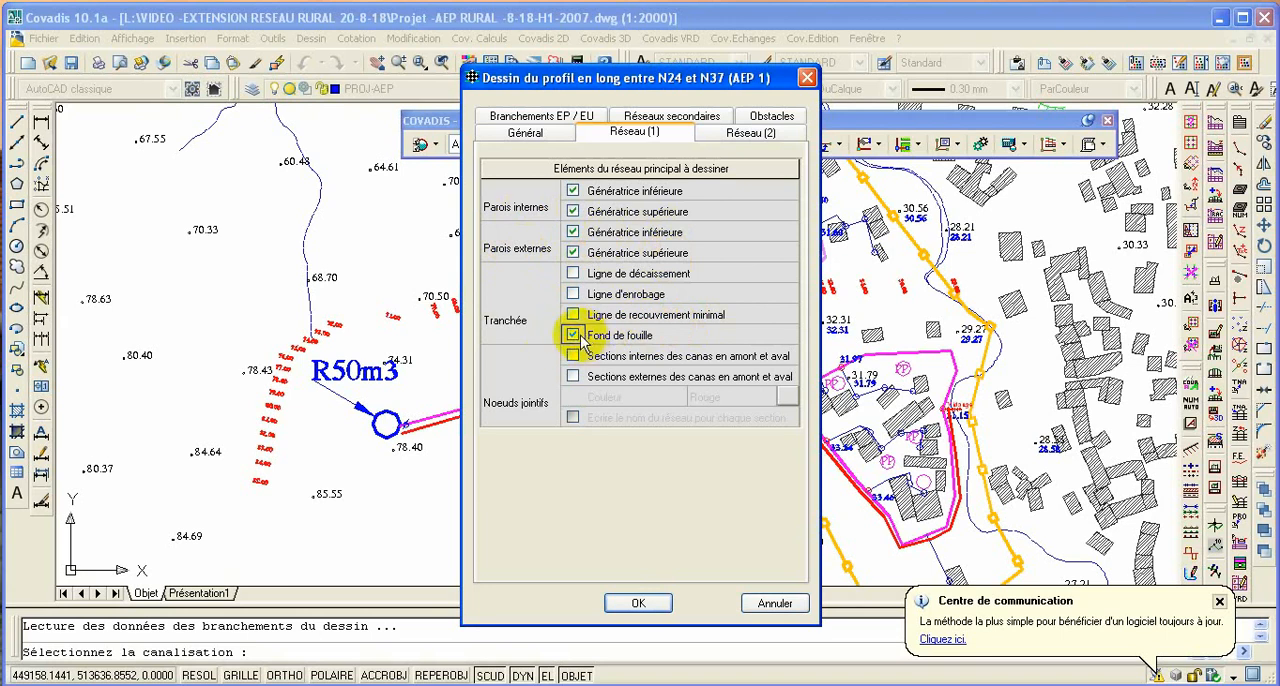
click(758, 137)
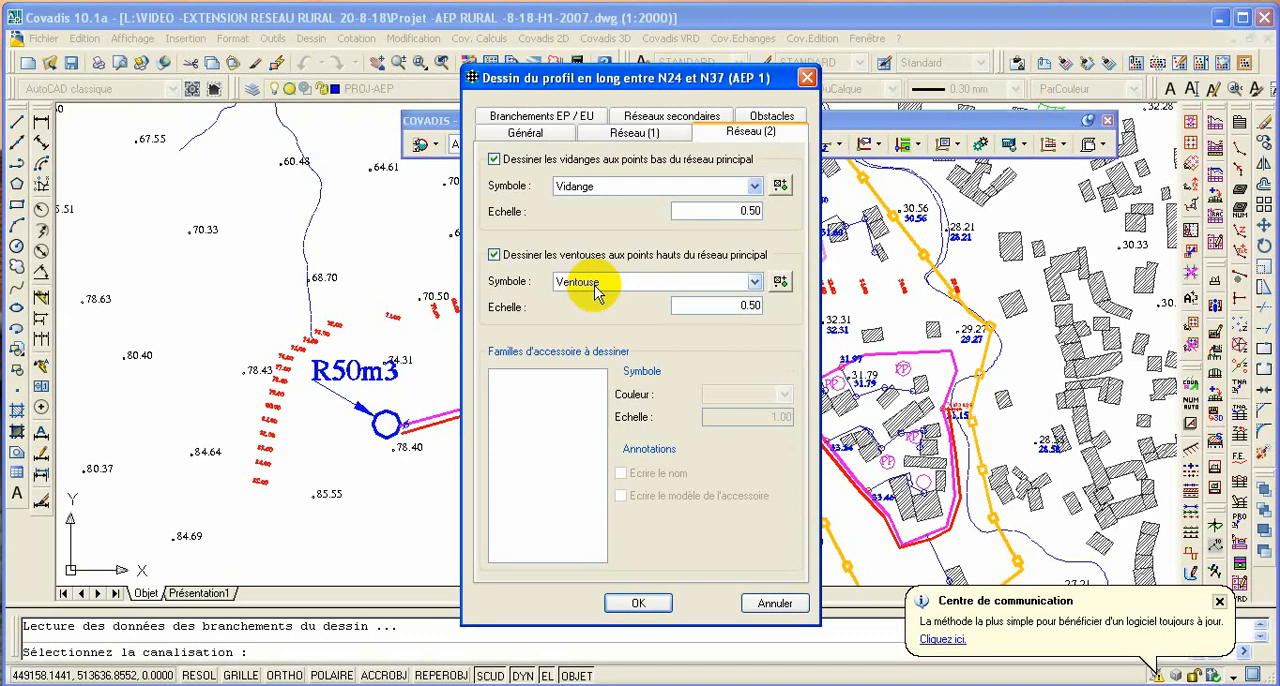
click(522, 134)
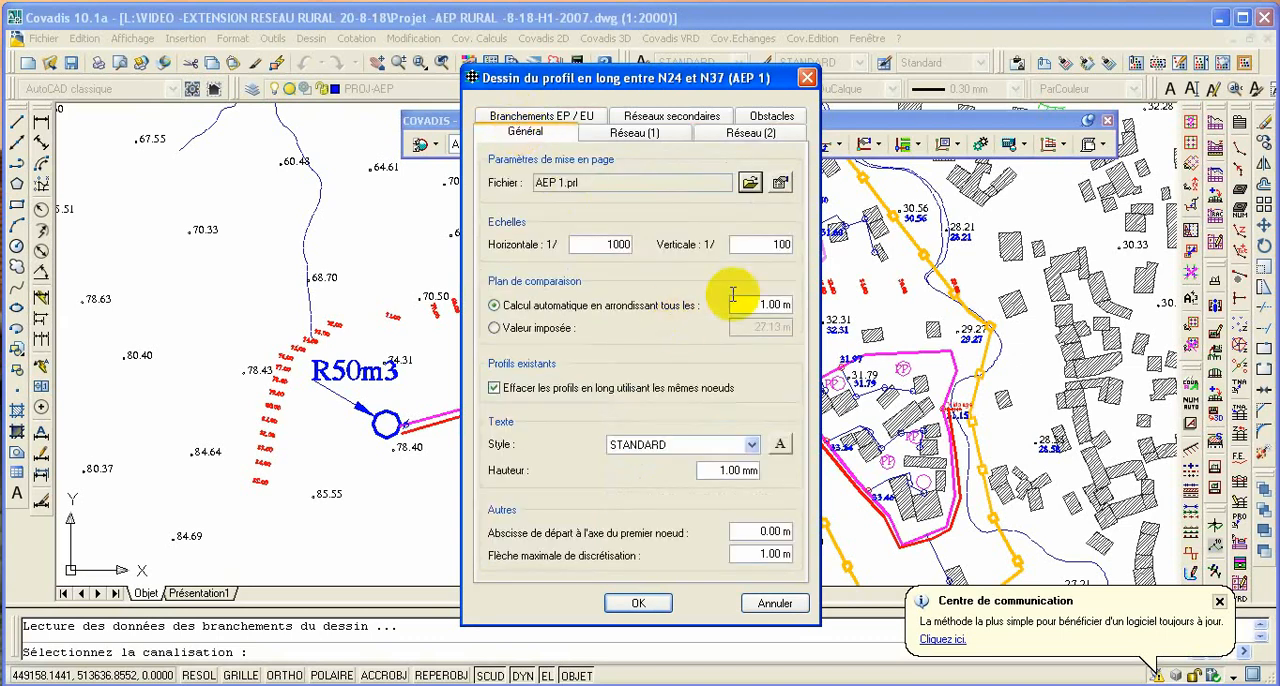
- Review the AEP 1.prl profile layout's miscellaneous and title parameters, and set the text height of the Cotes to 1.8
click(781, 183)
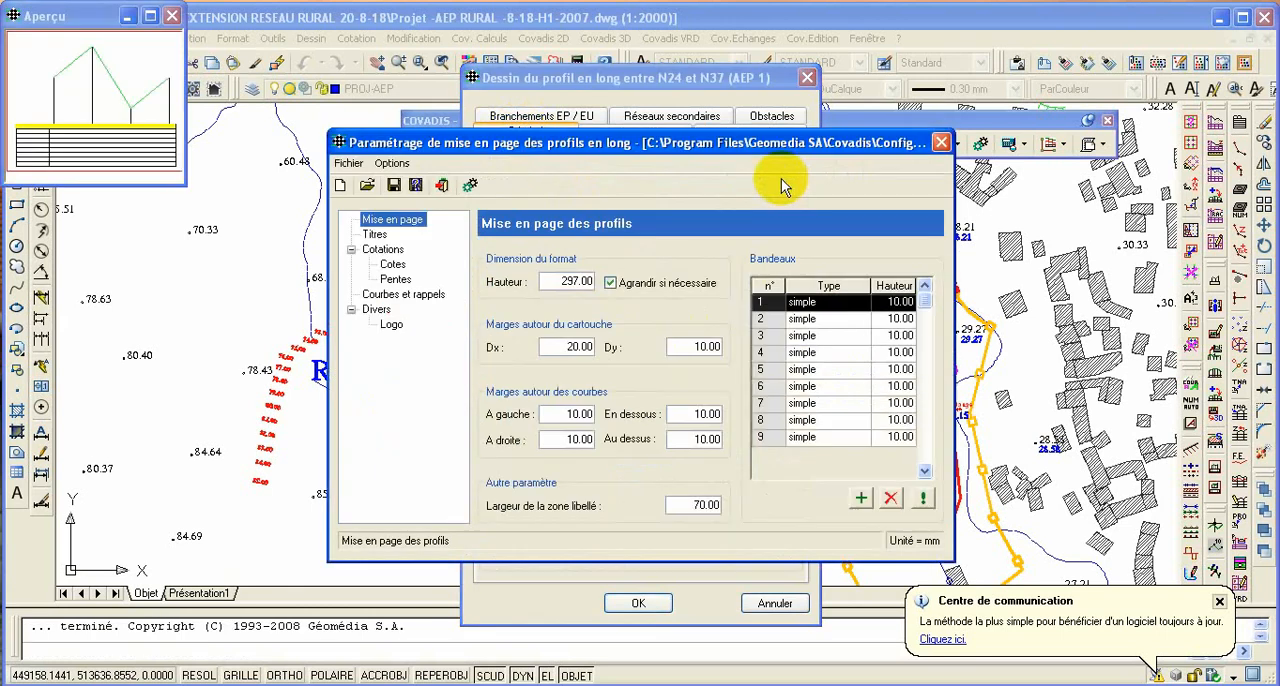
click(392, 326)
click(376, 309)
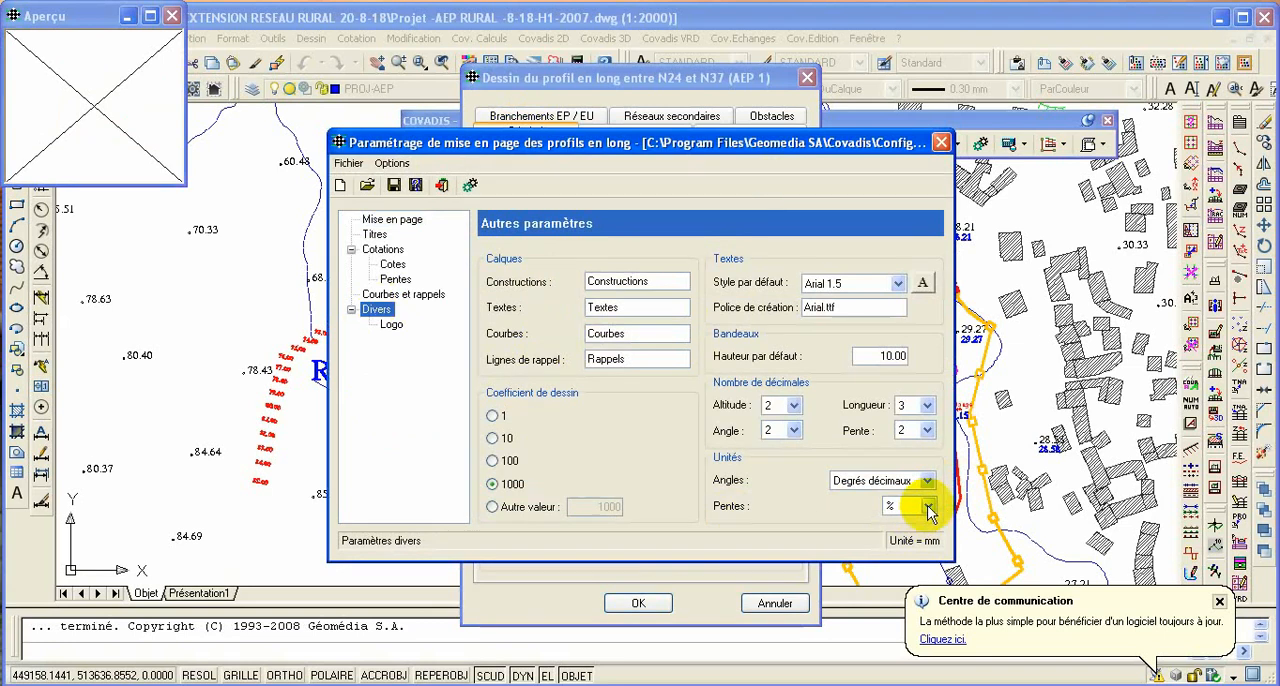
click(375, 234)
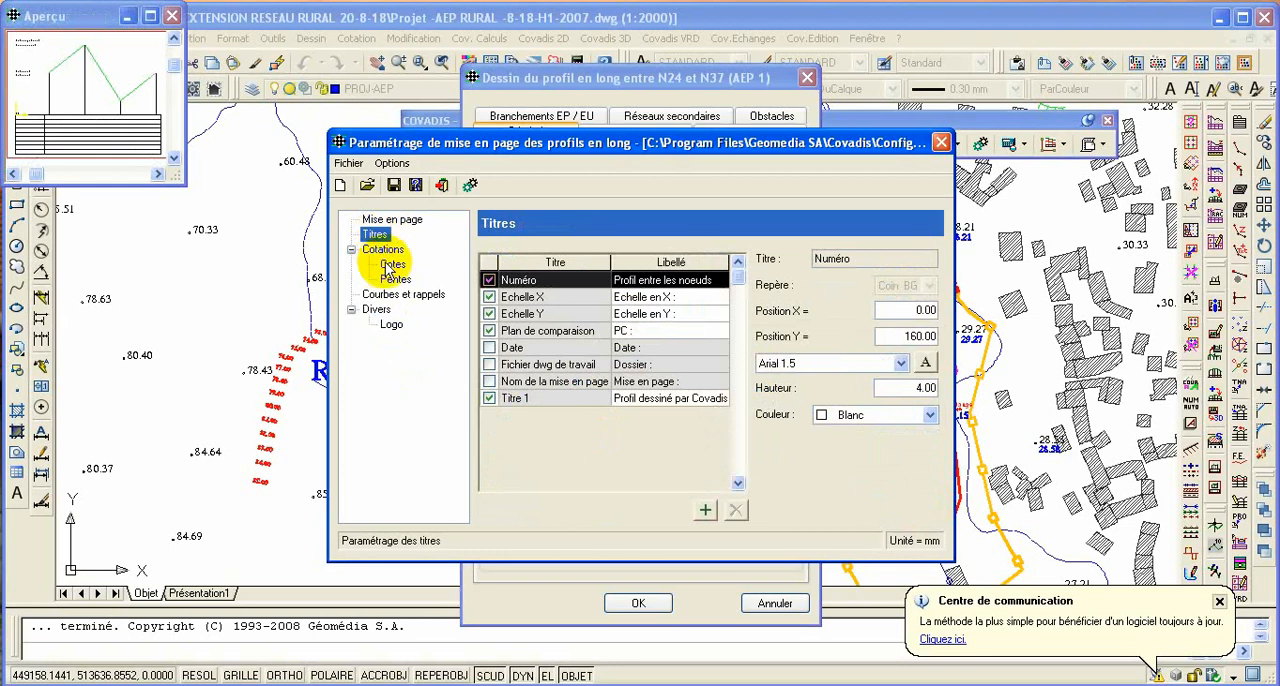
click(396, 266)
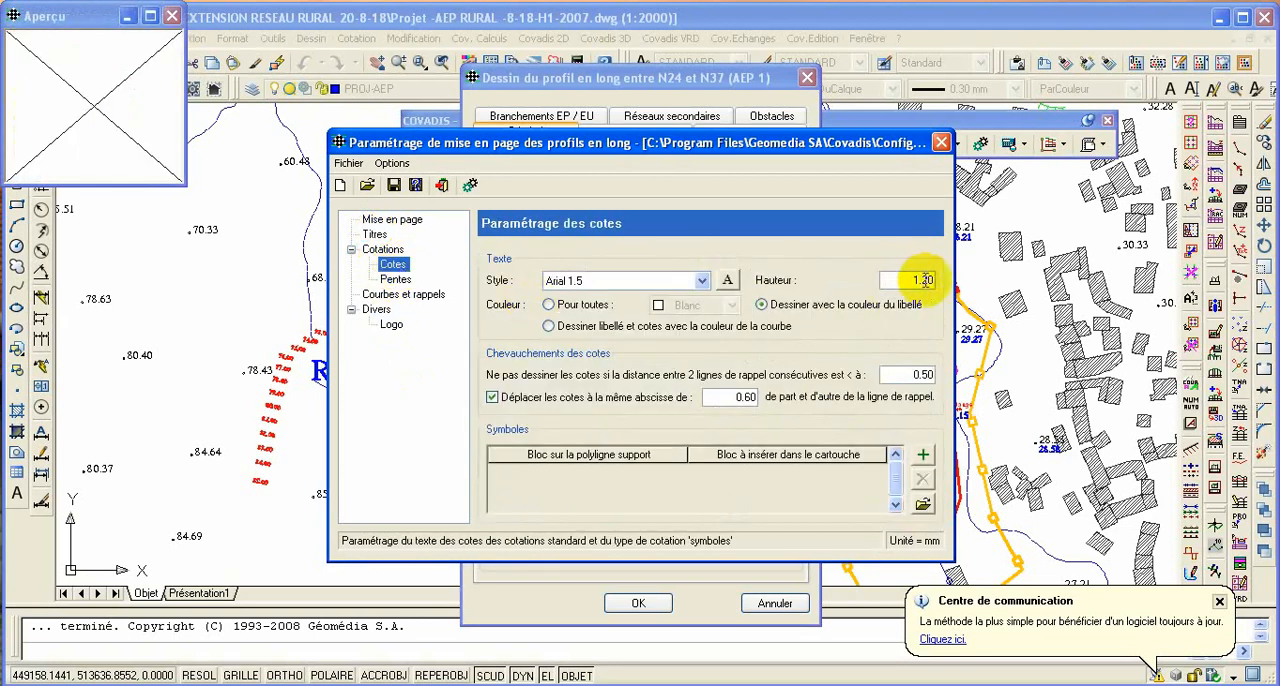
drag(922, 279, 938, 279)
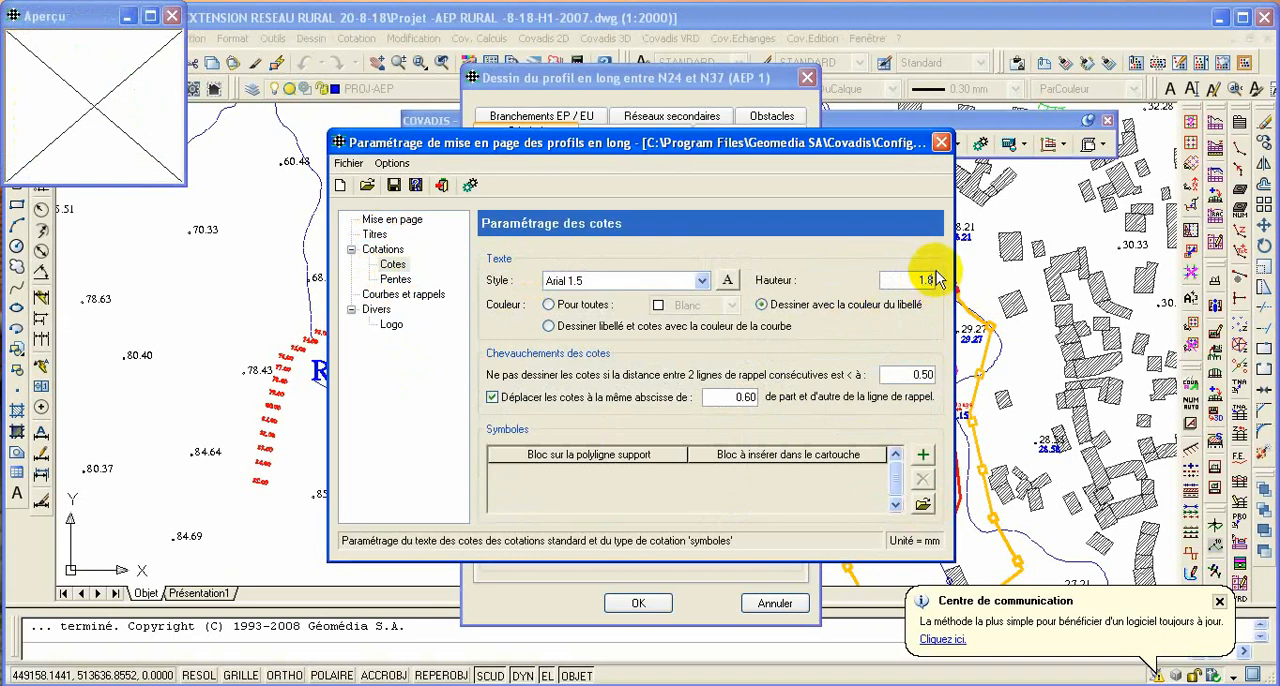
- Review the standard Cotations, check the layout settings for consistency with the drawing, and save the current configuration
click(384, 250)
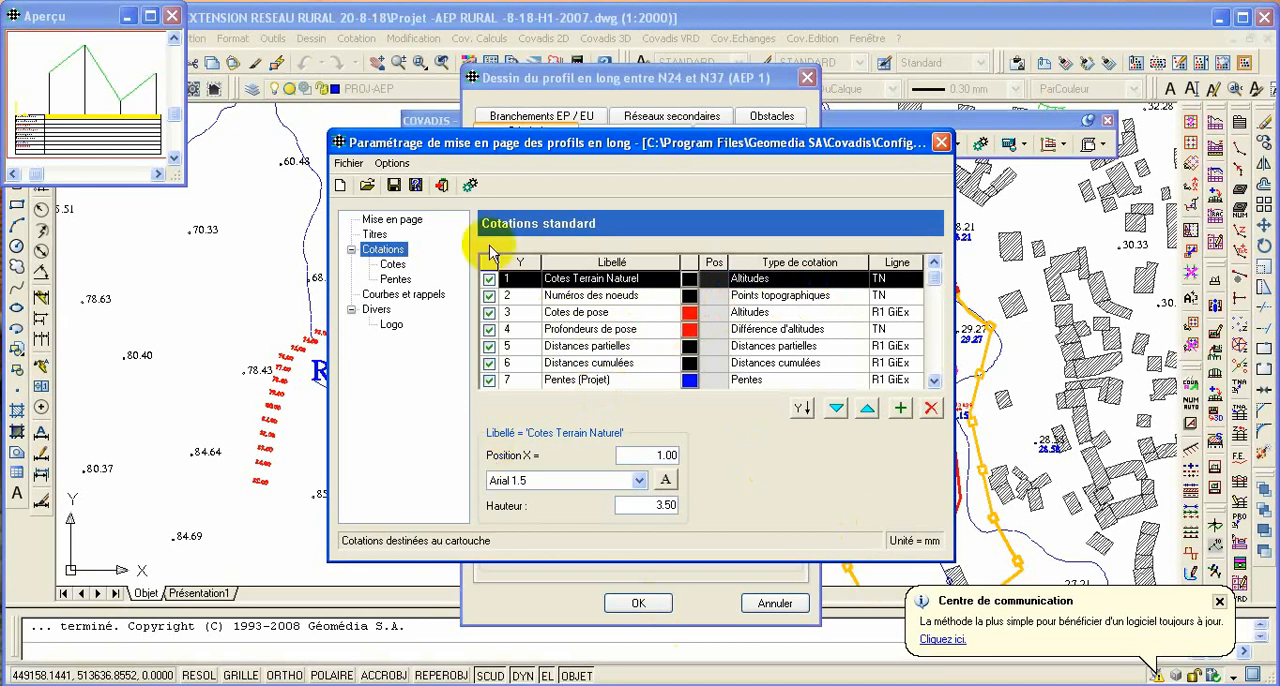
click(470, 185)
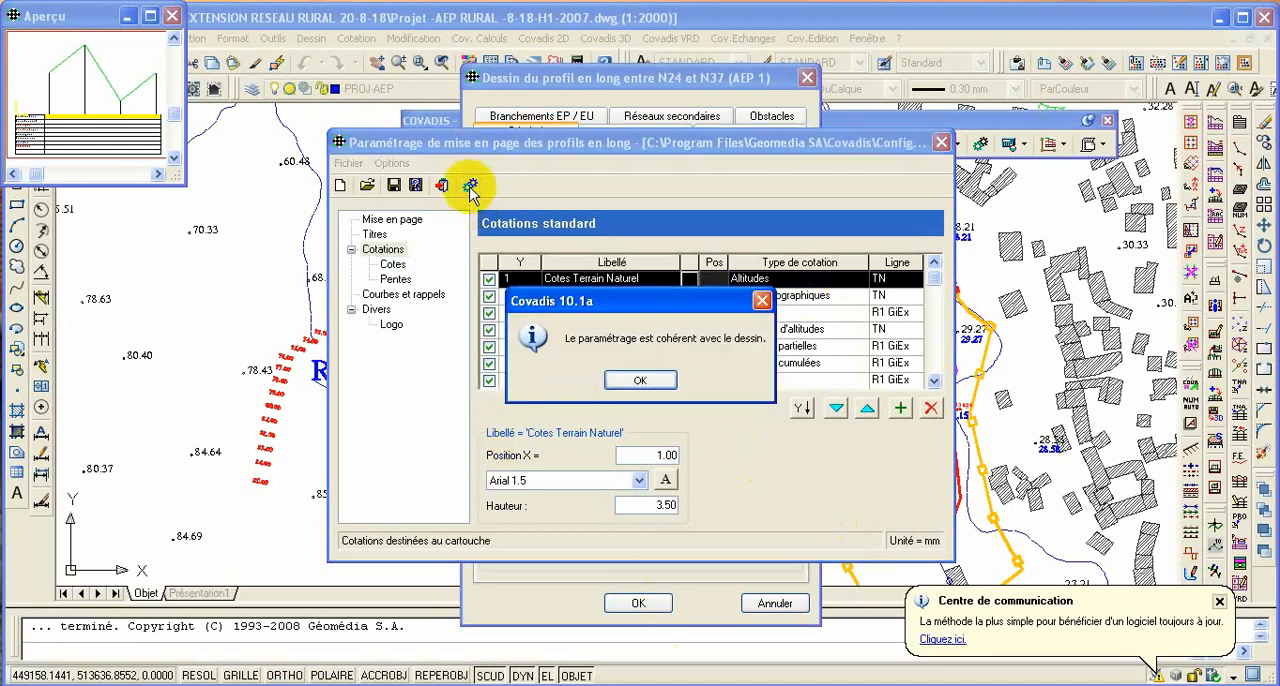
click(638, 380)
click(442, 185)
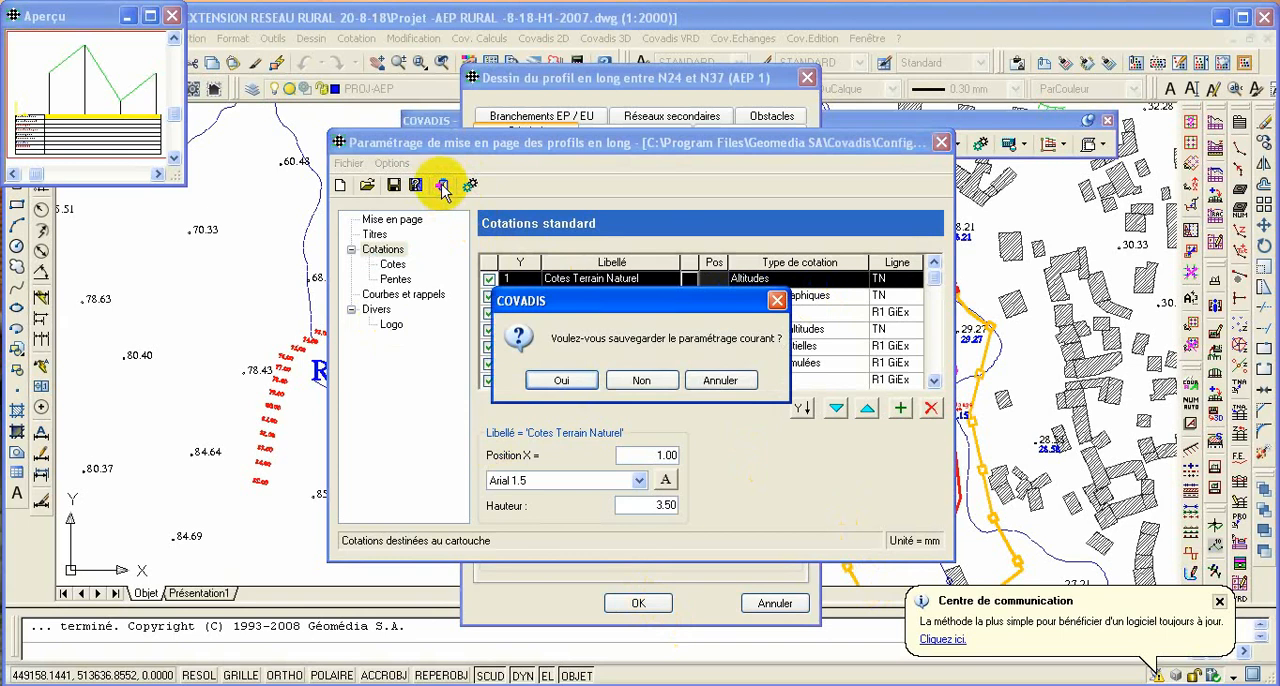
click(564, 379)
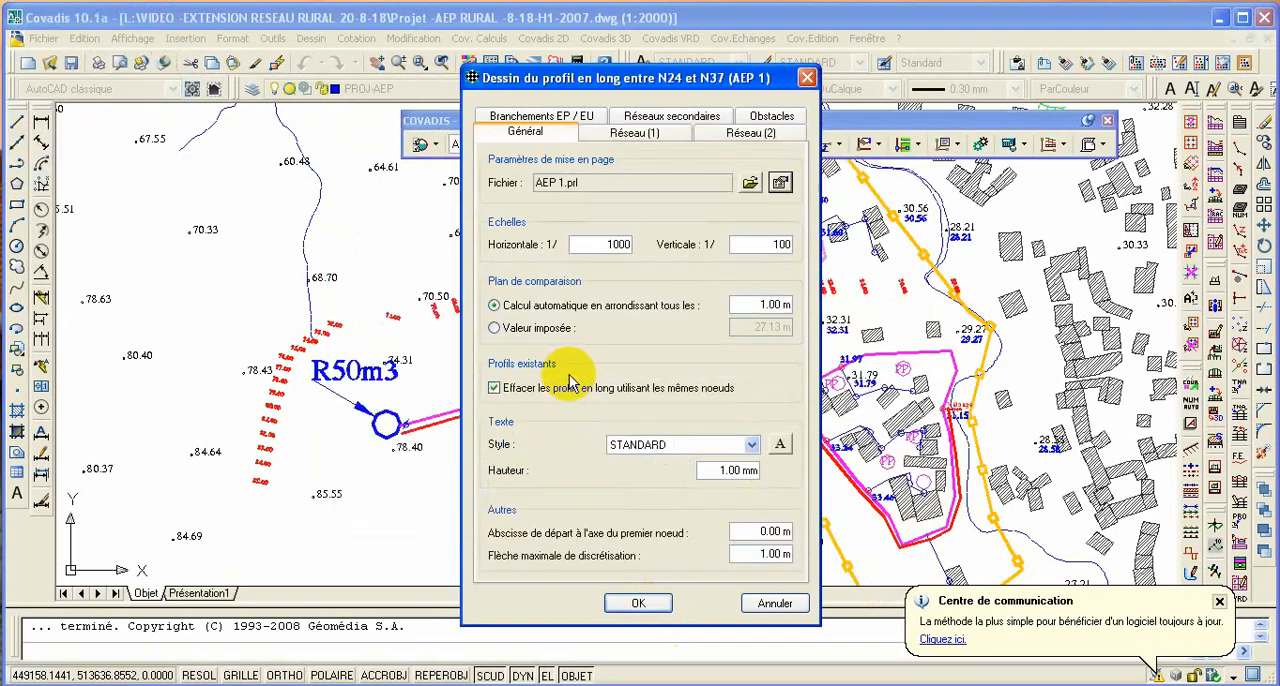
- Accept the profile settings and place the new longitudinal profile directly below profile P1
click(638, 602)
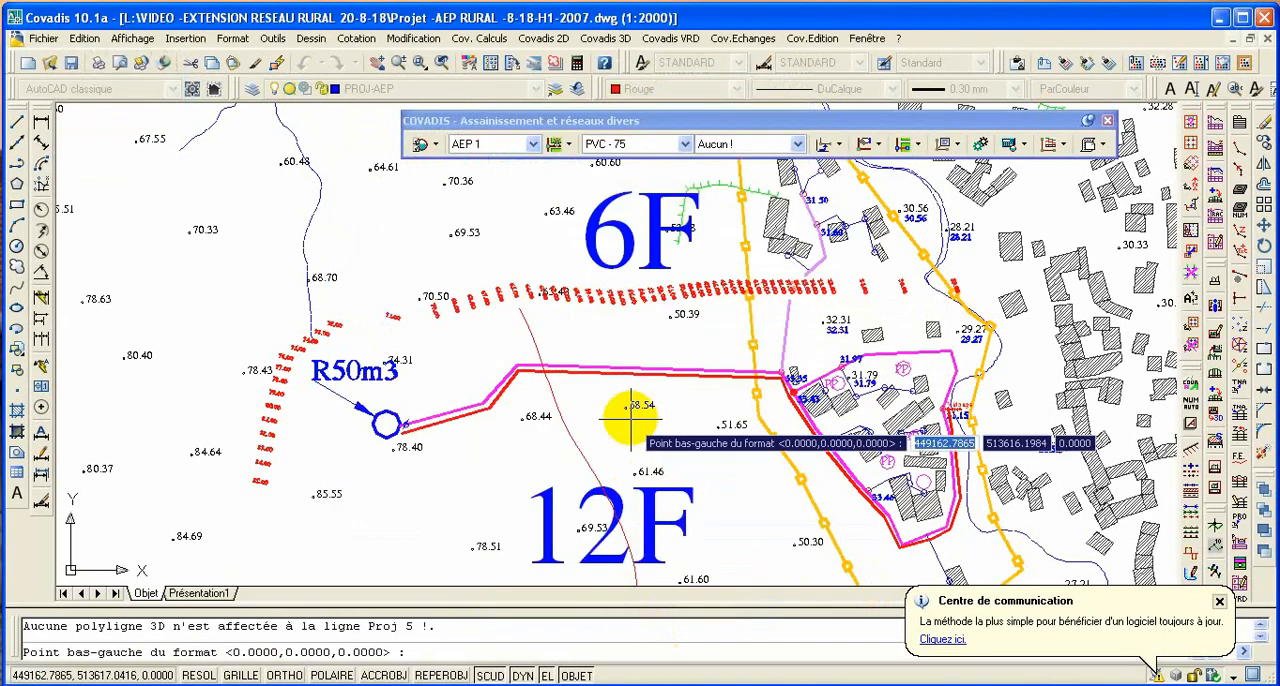
scroll(618, 520, down, 6)
scroll(750, 392, down, 3)
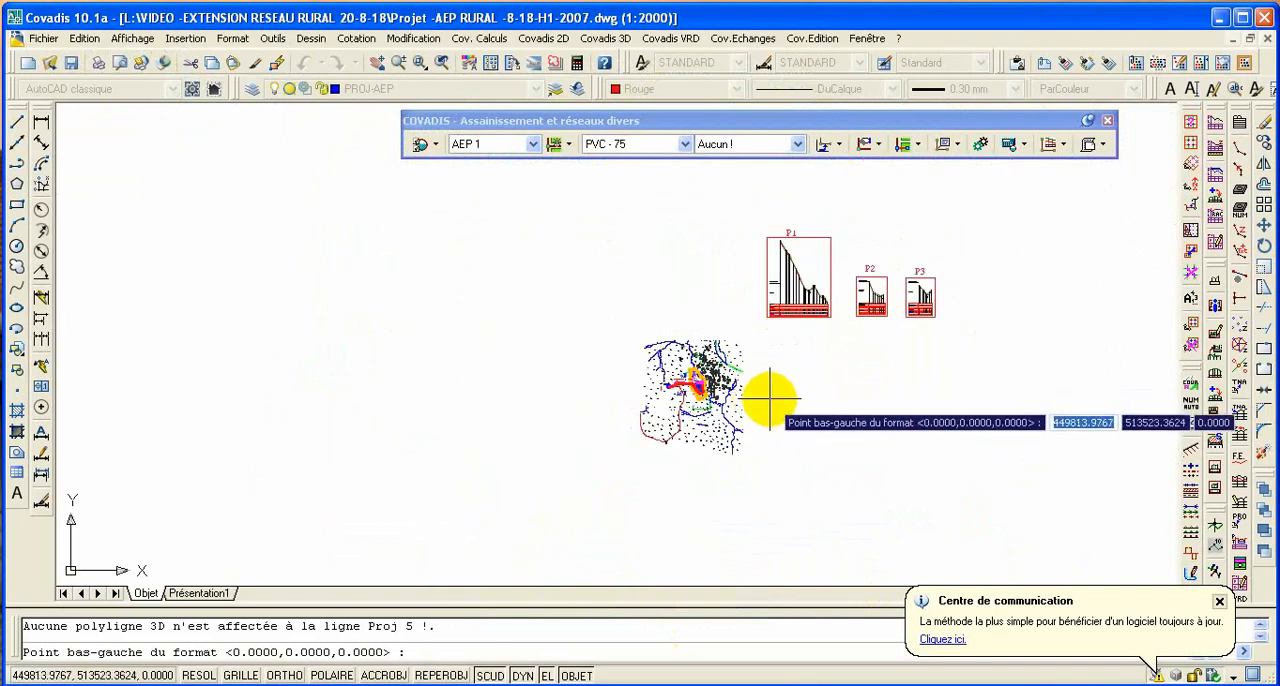
click(769, 399)
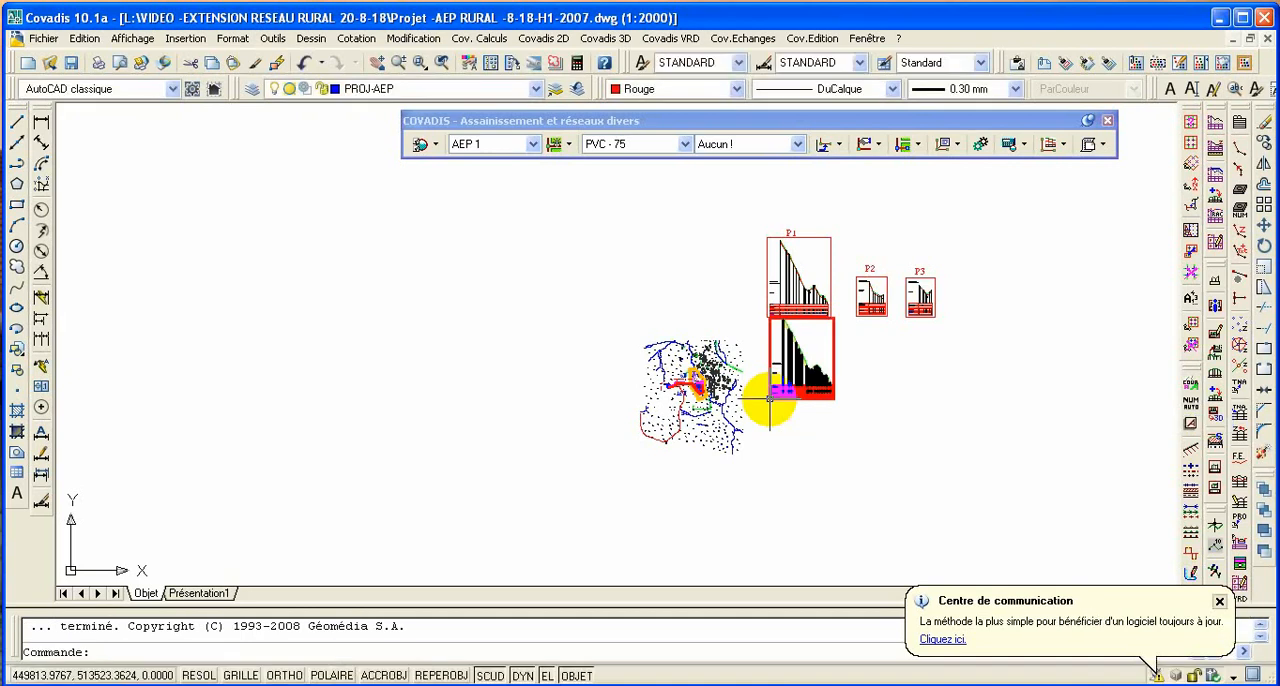
- Move the new longitudinal profile slightly downward so that it is spaced apart from profile P1
click(831, 343)
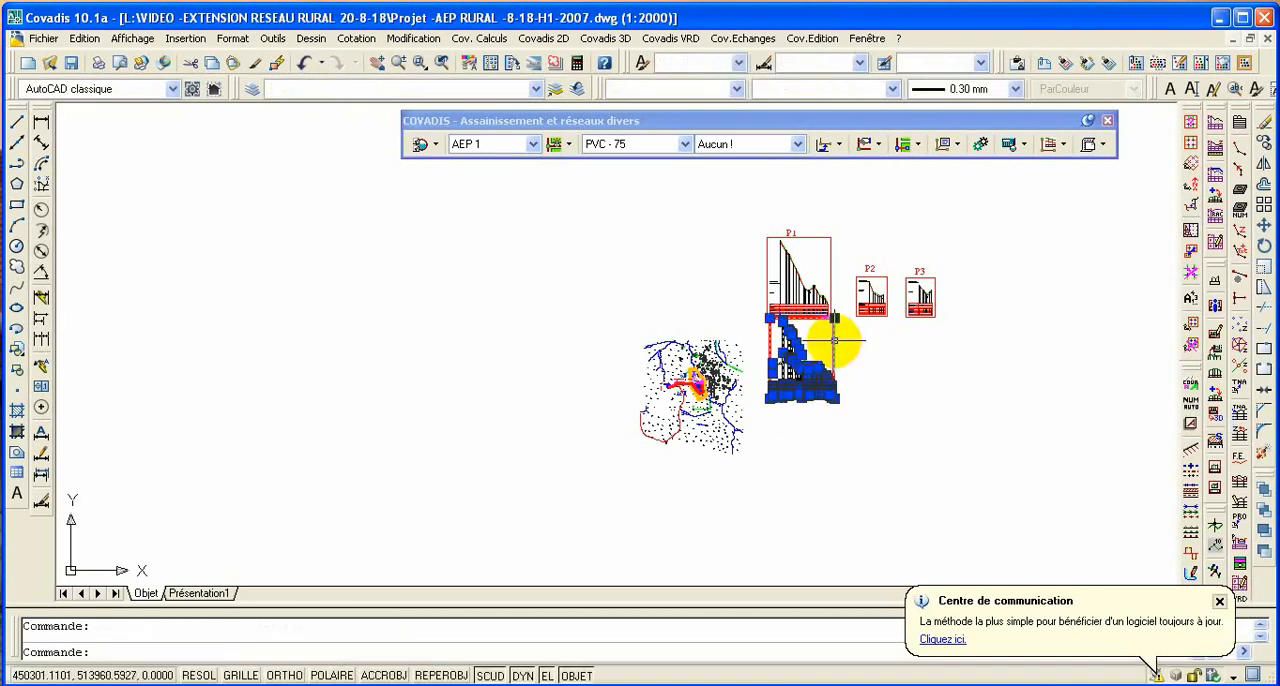
click(1265, 230)
click(890, 383)
click(890, 405)
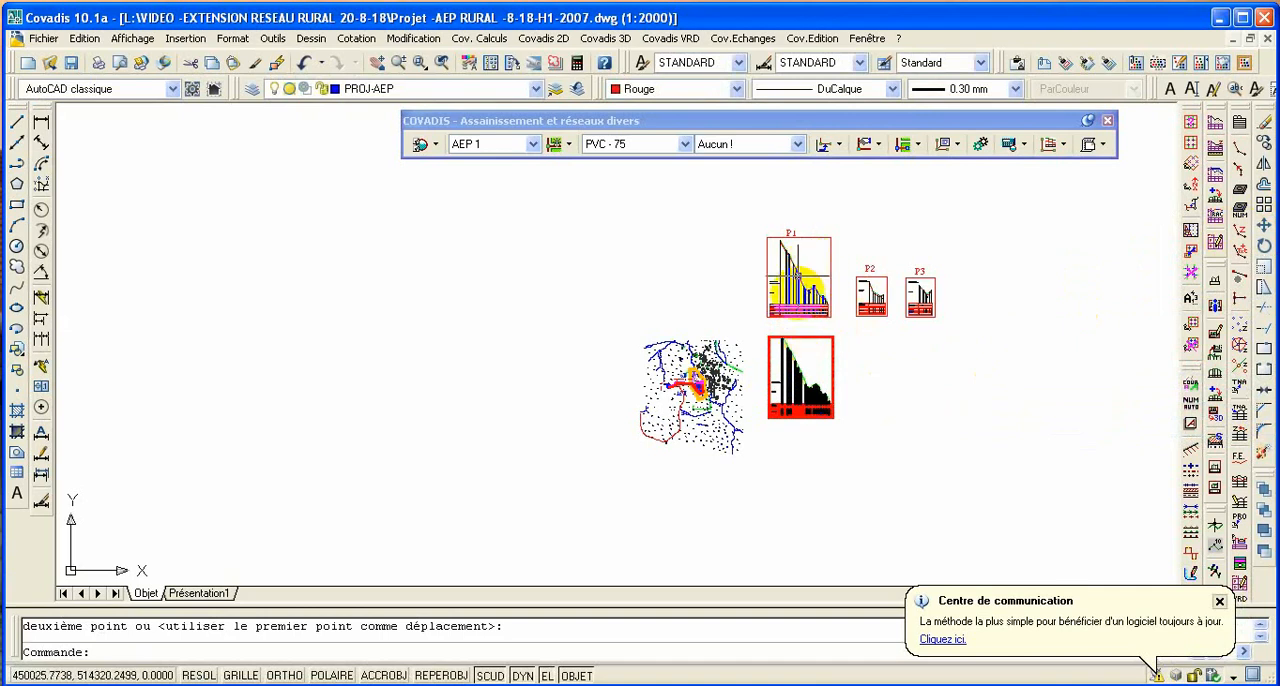
- Set the lineweight of the whole new longitudinal profile to 0.25 mm and clear the selection
scroll(800, 415, up, 3)
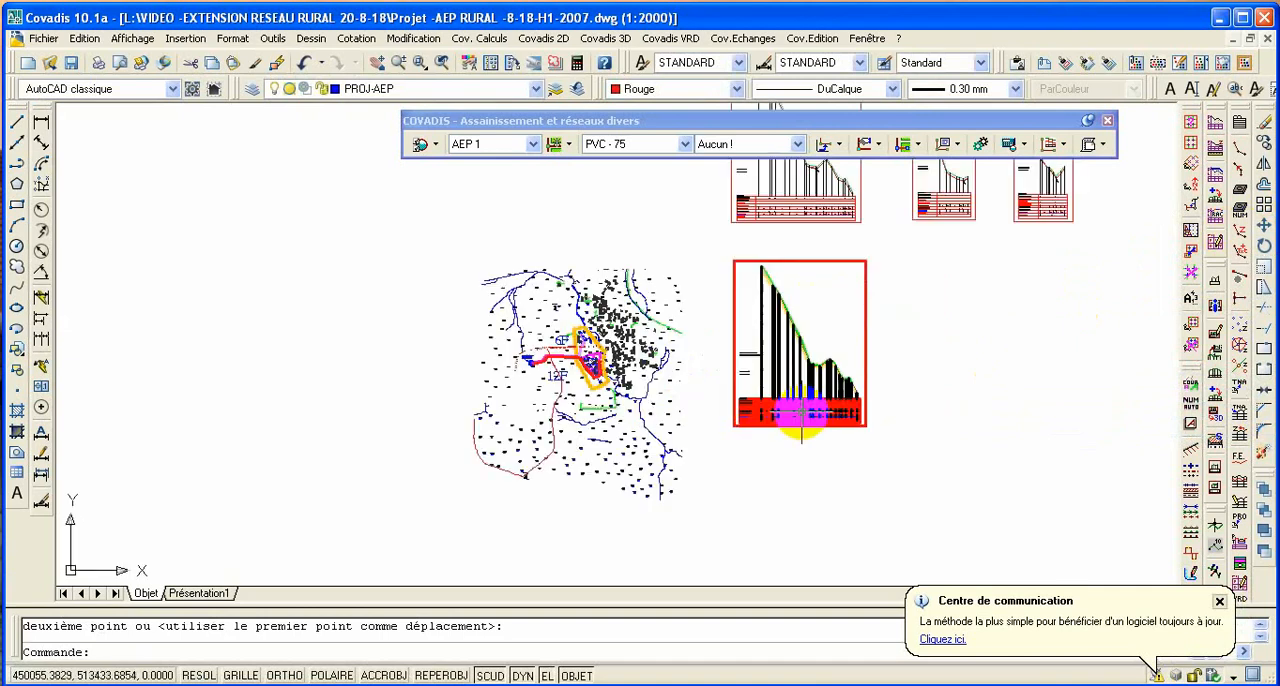
click(723, 263)
click(882, 432)
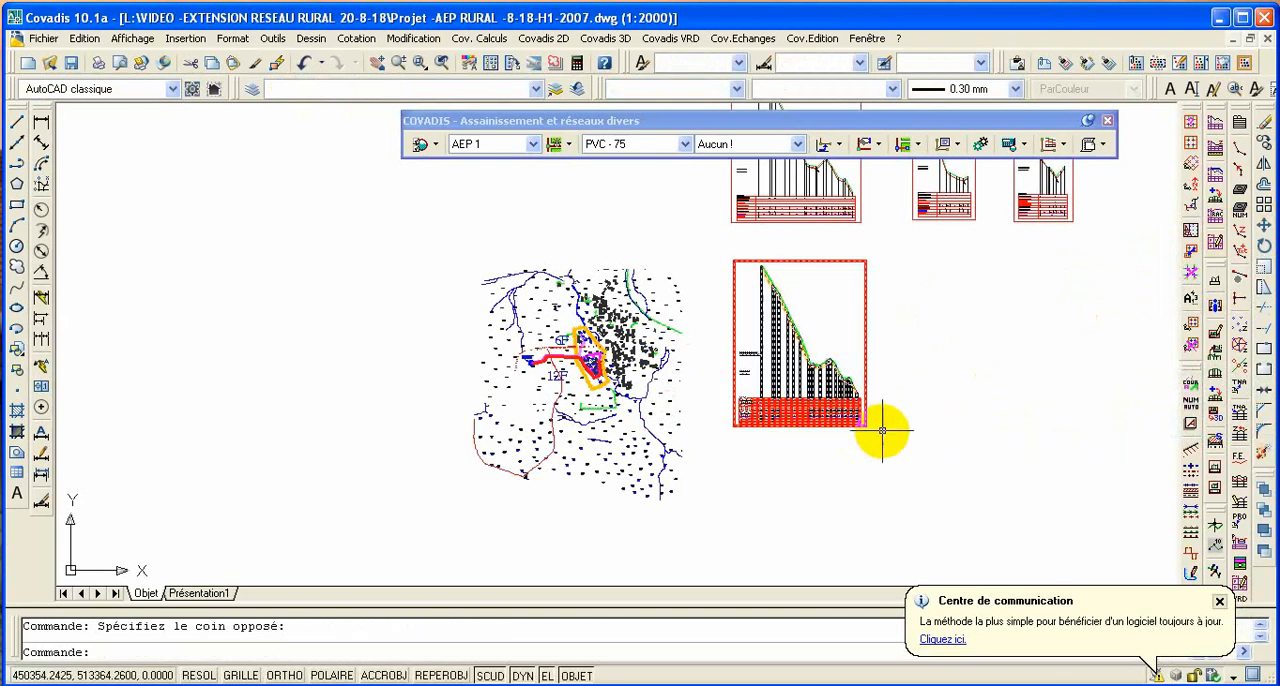
click(1016, 89)
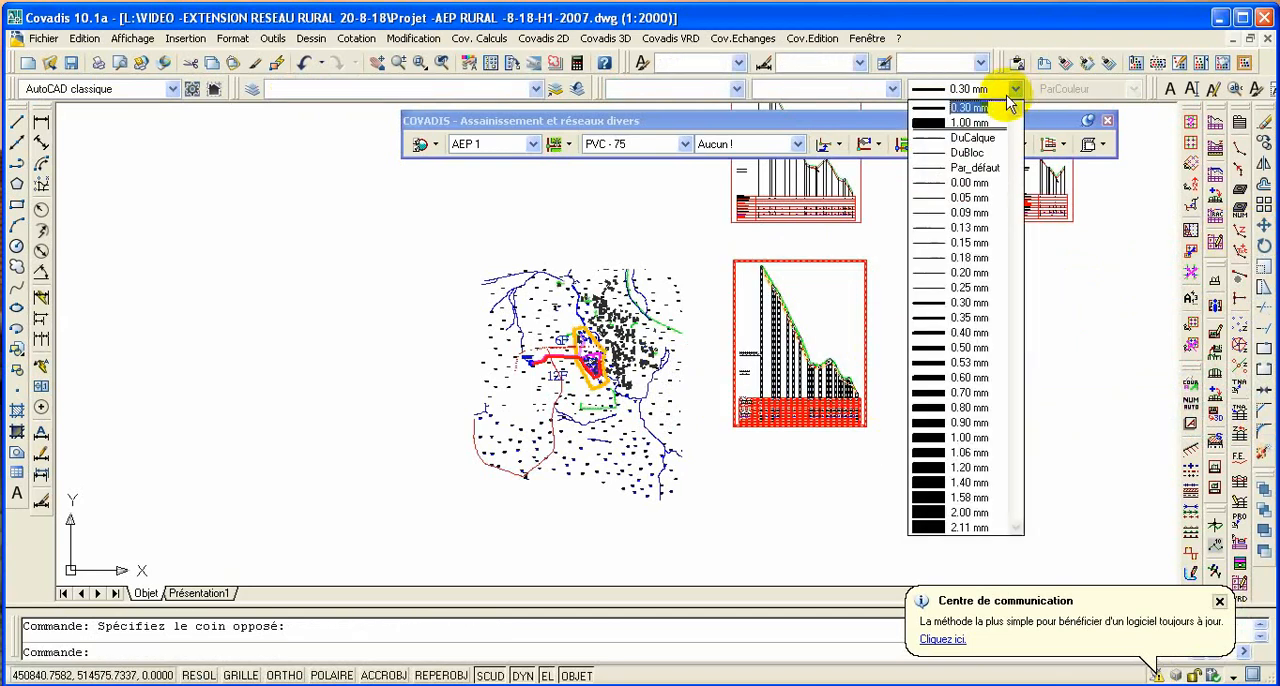
click(972, 288)
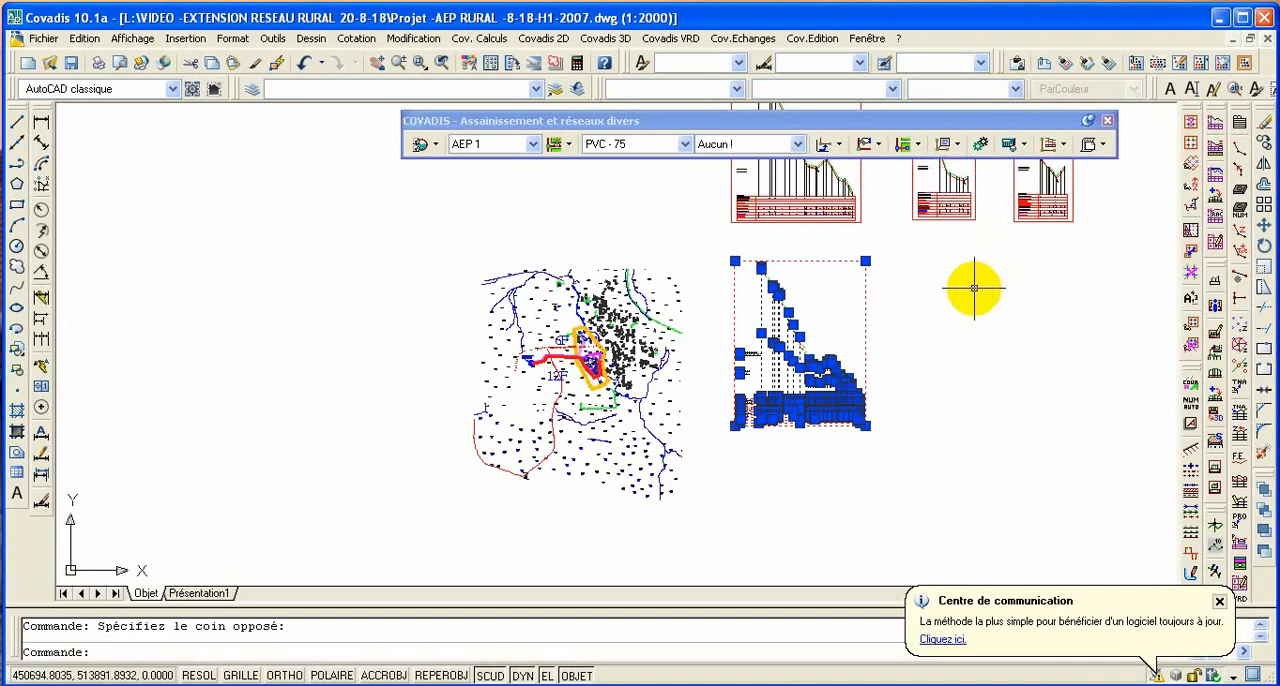
key(Escape)
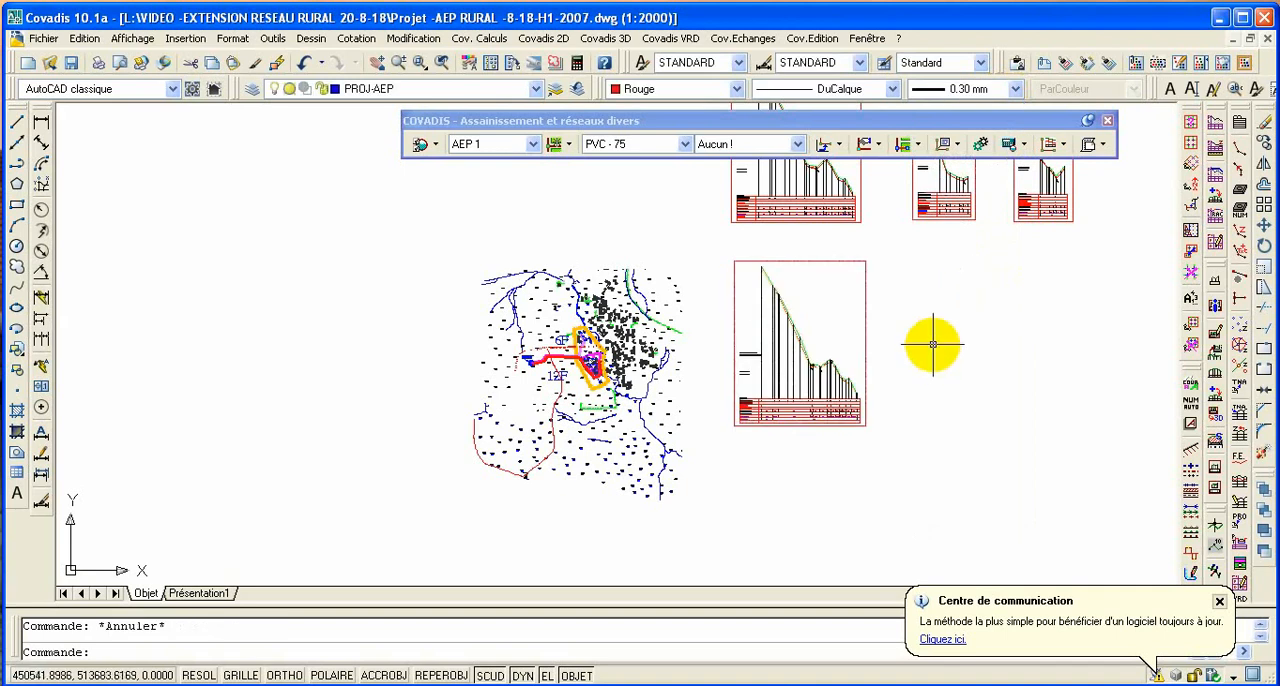
- Examine the terrain line, pipe line, and the drain and air-valve symbols at the low and high points of the new profile
scroll(782, 281, up, 5)
scroll(782, 281, up, 2)
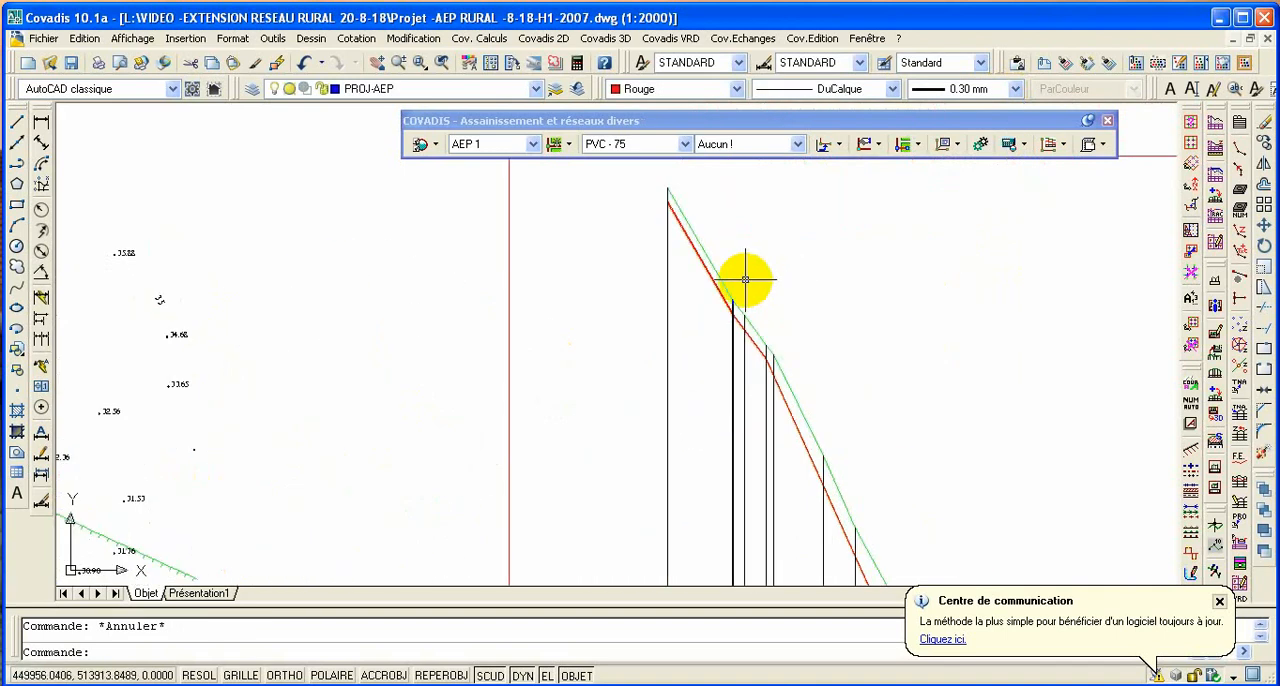
scroll(666, 237, down, 3)
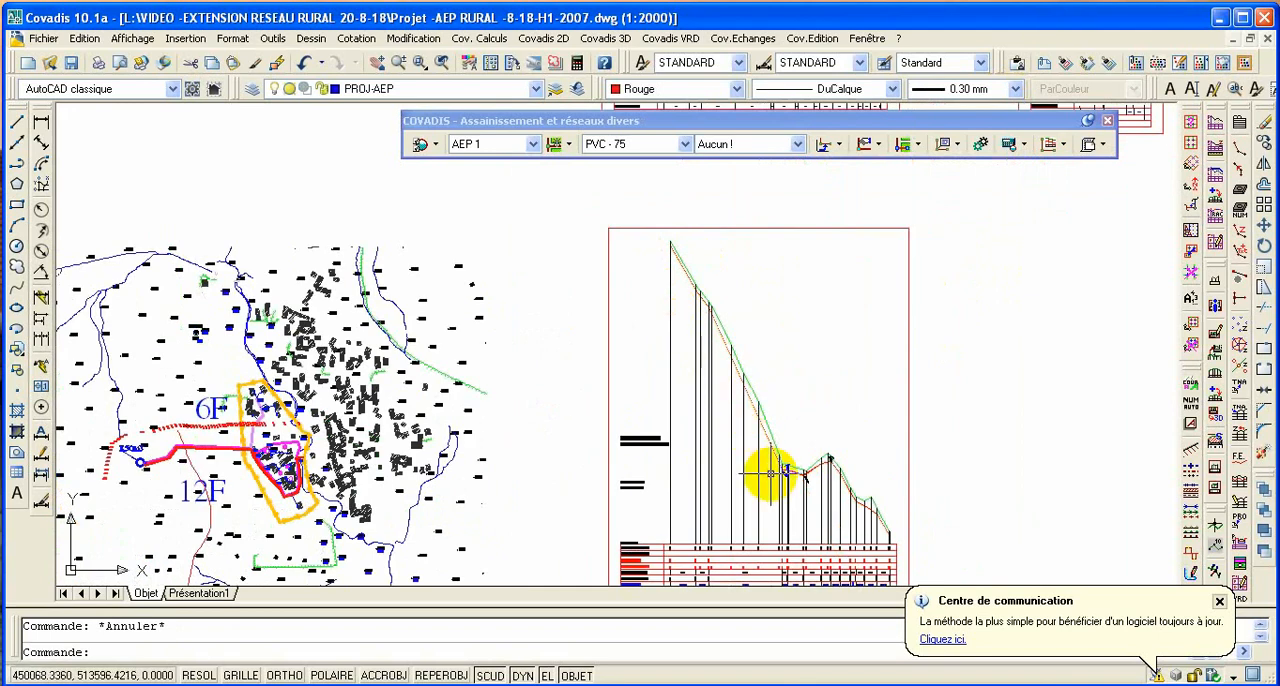
scroll(777, 472, up, 2)
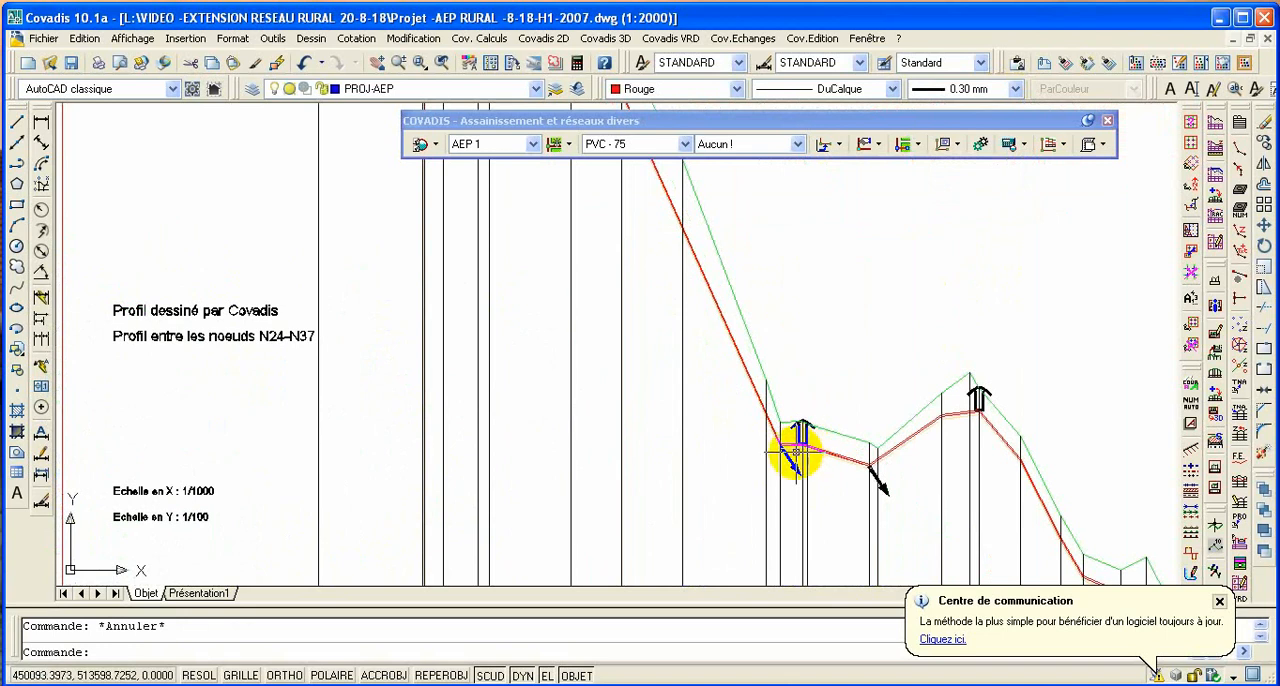
scroll(705, 399, down, 2)
scroll(698, 397, down, 4)
scroll(757, 434, up, 3)
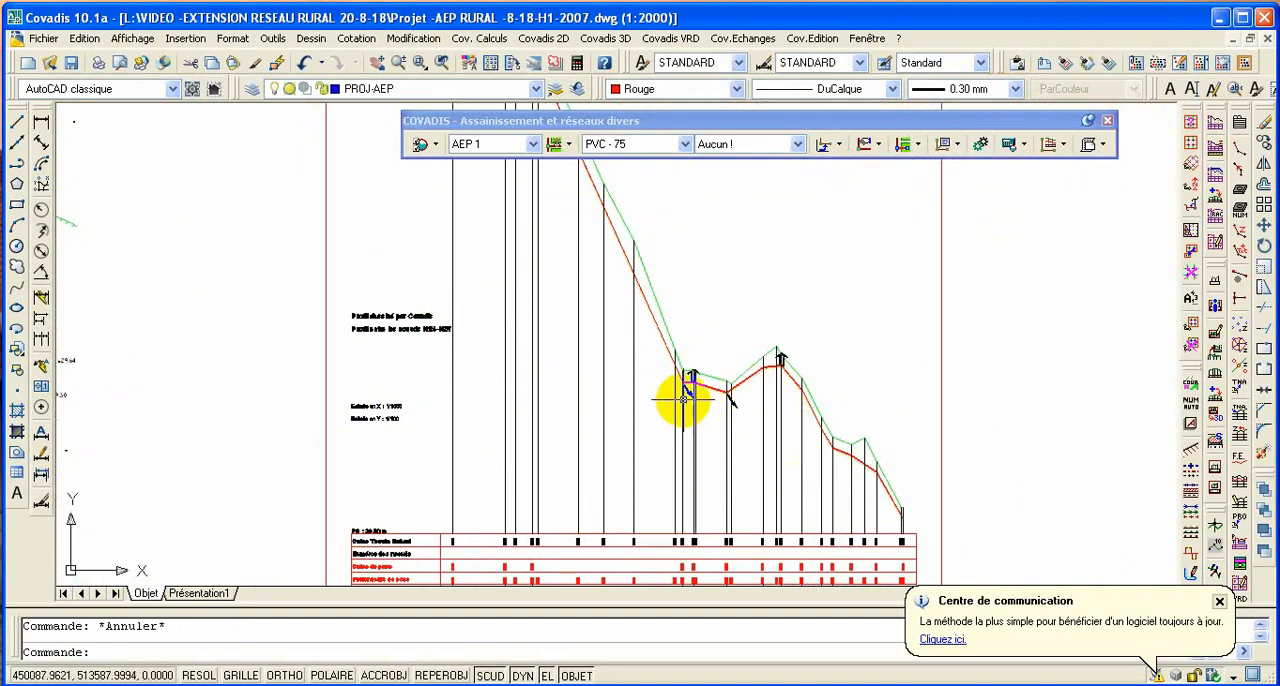
scroll(680, 388, up, 4)
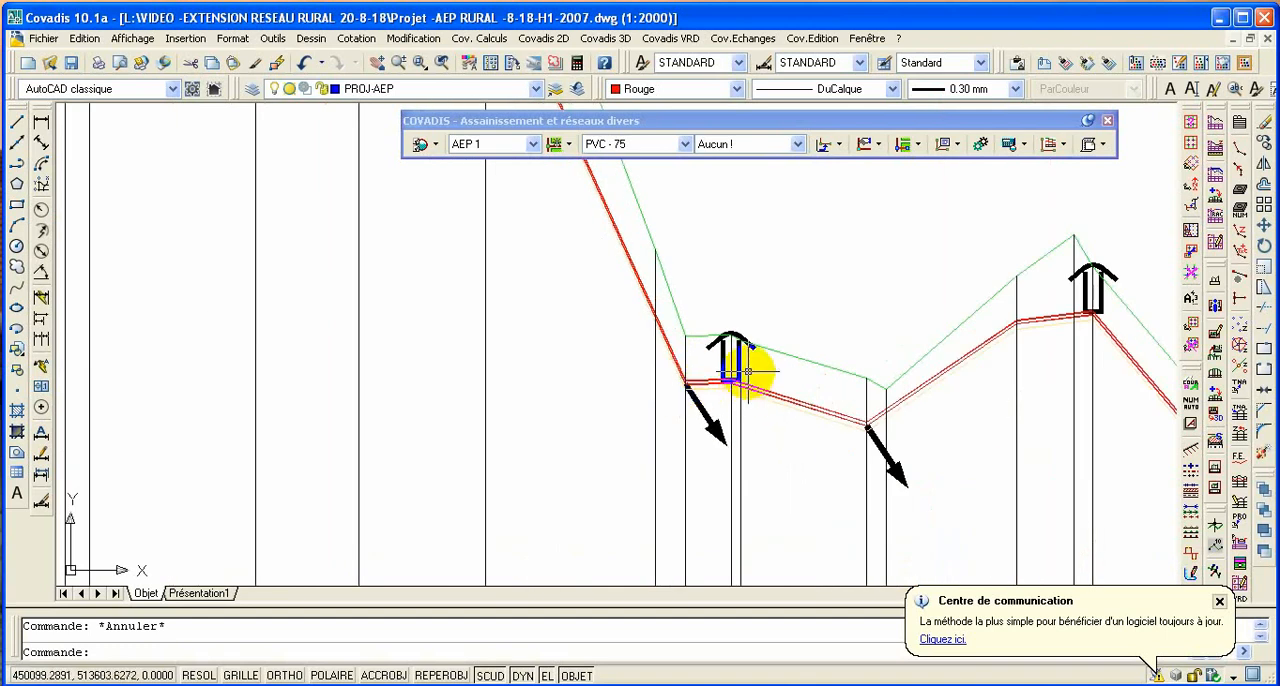
scroll(723, 388, up, 2)
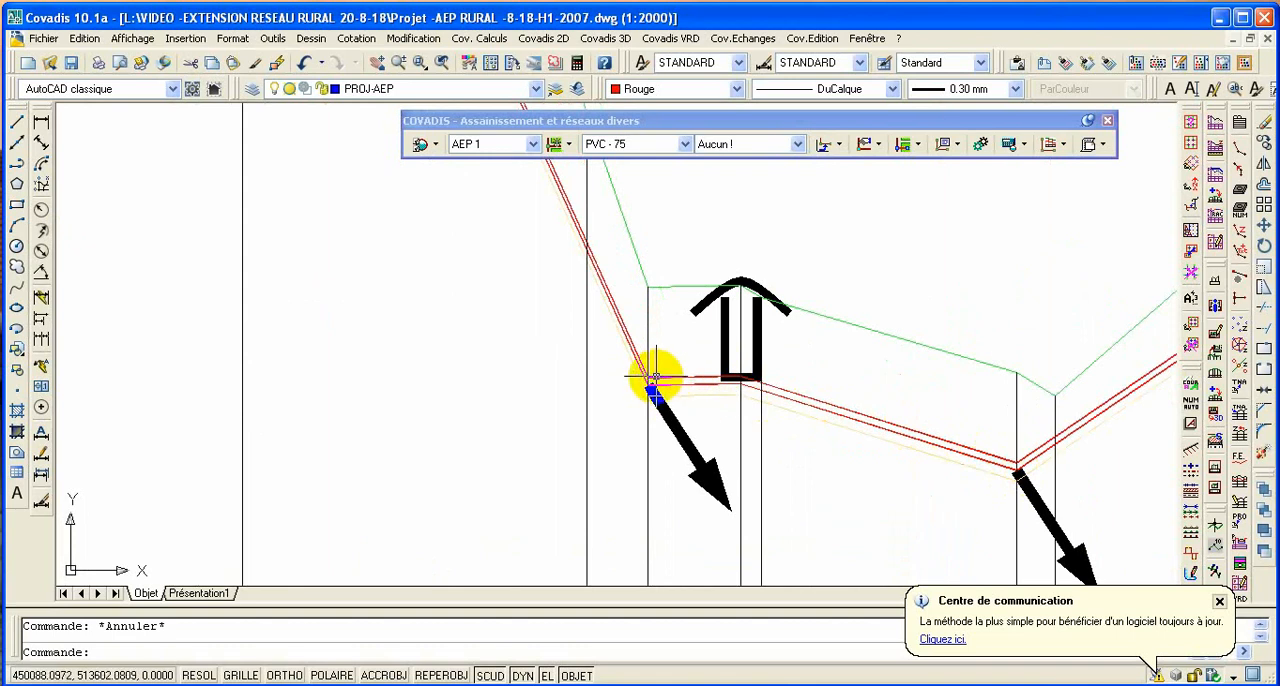
scroll(623, 343, down, 2)
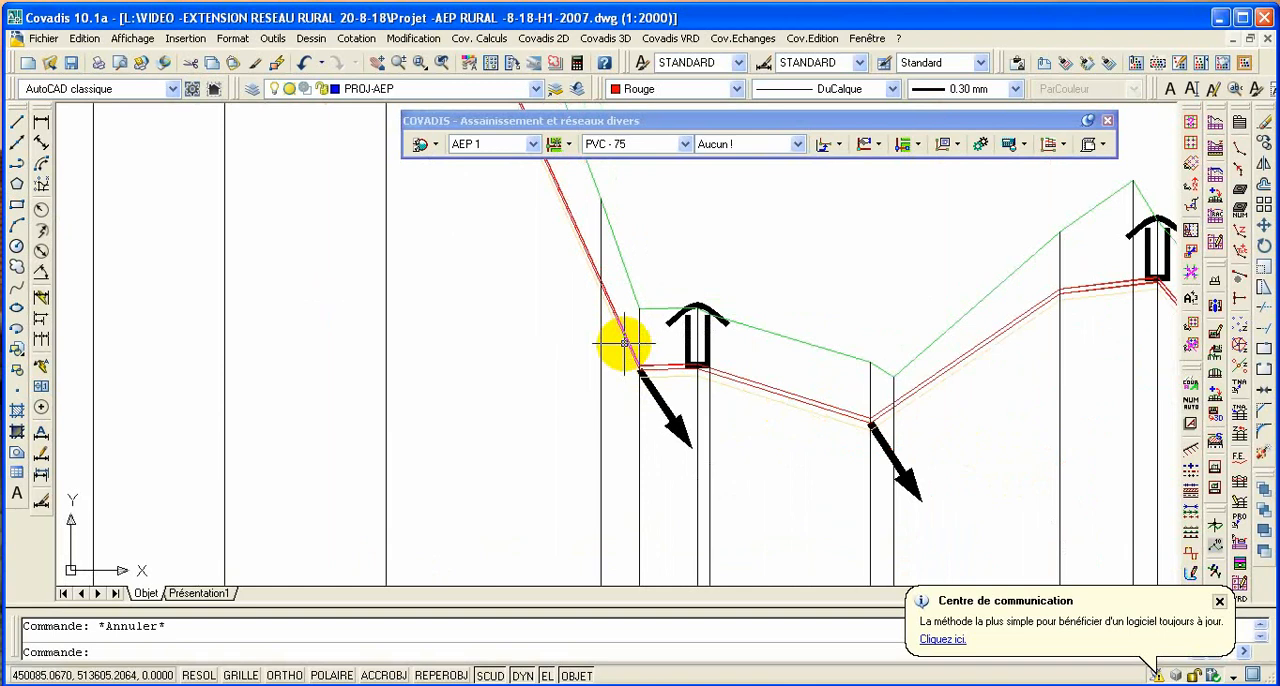
- Open the laying line of the new longitudinal profile for editing and move the laying-level table clear of the pipe line
click(1064, 151)
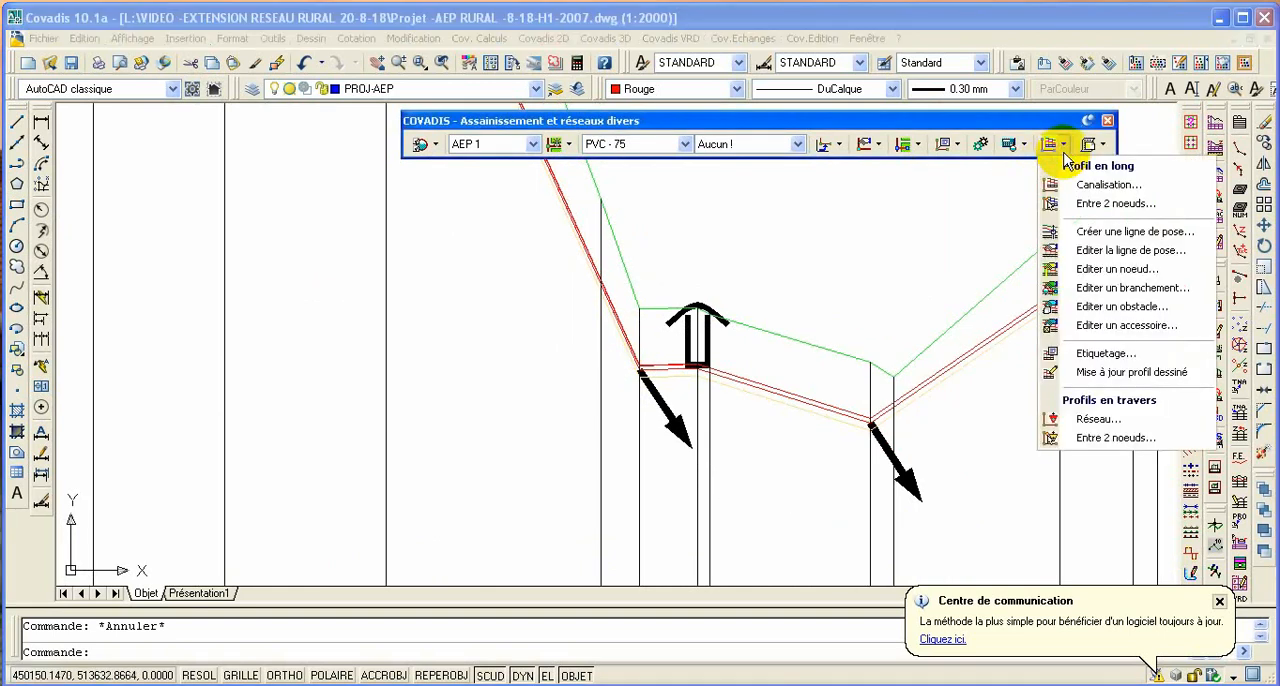
click(1125, 251)
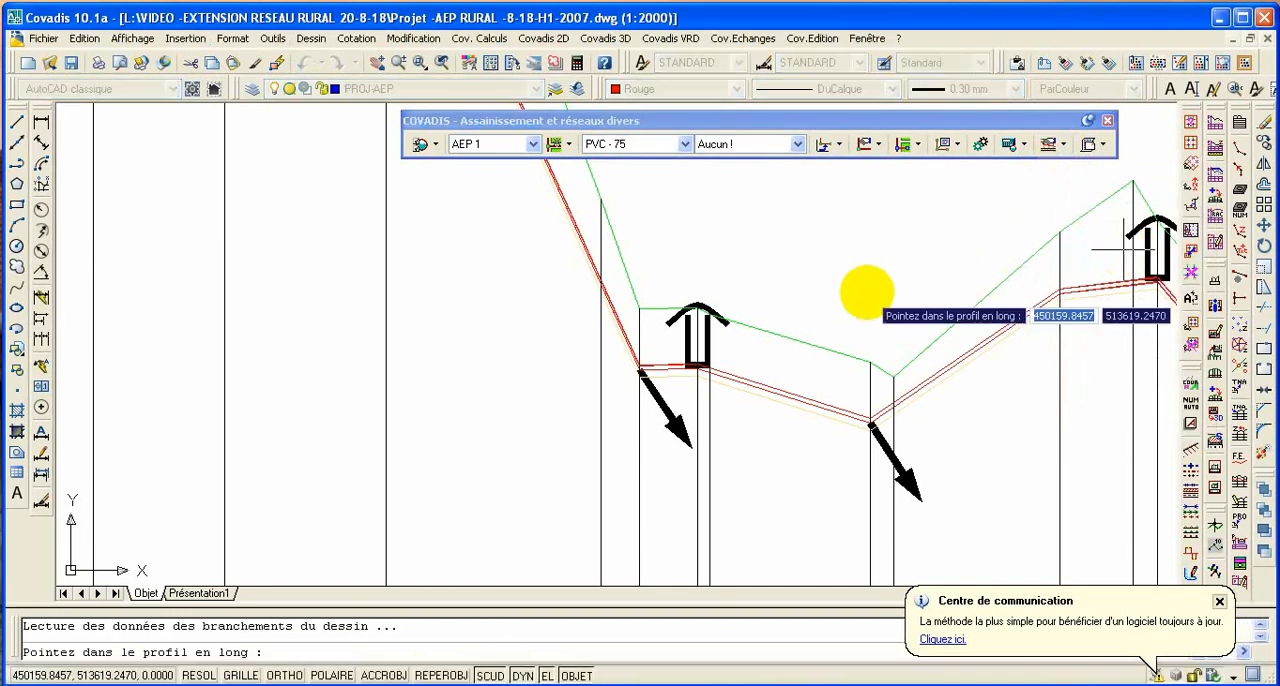
scroll(856, 293, down, 2)
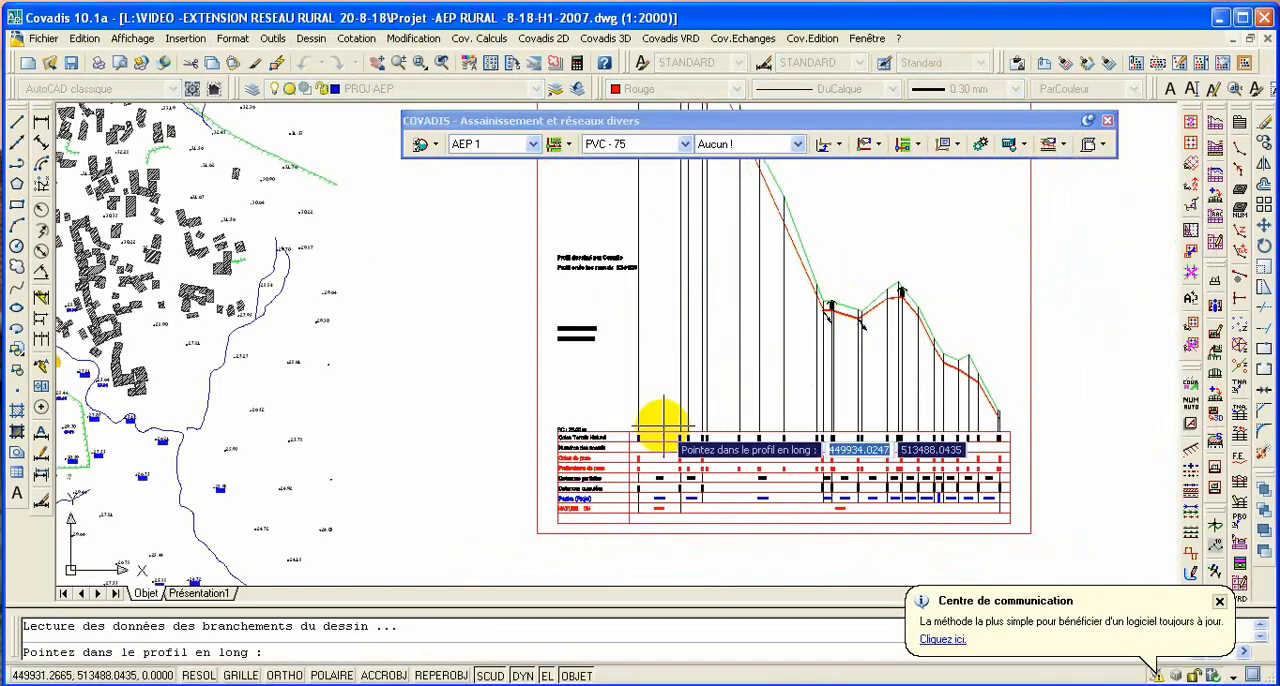
click(640, 440)
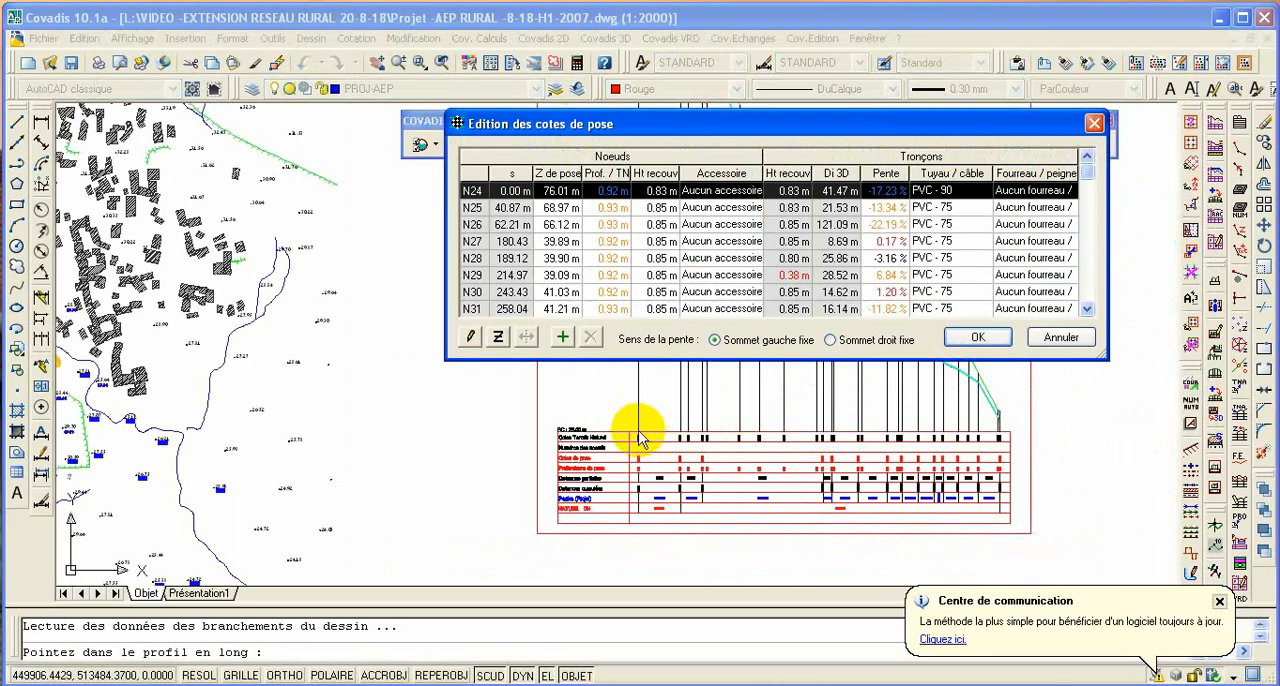
mouse_move(740, 124)
mouse_down()
mouse_move(668, 100)
mouse_move(271, 202)
mouse_move(306, 260)
mouse_move(403, 308)
mouse_up()
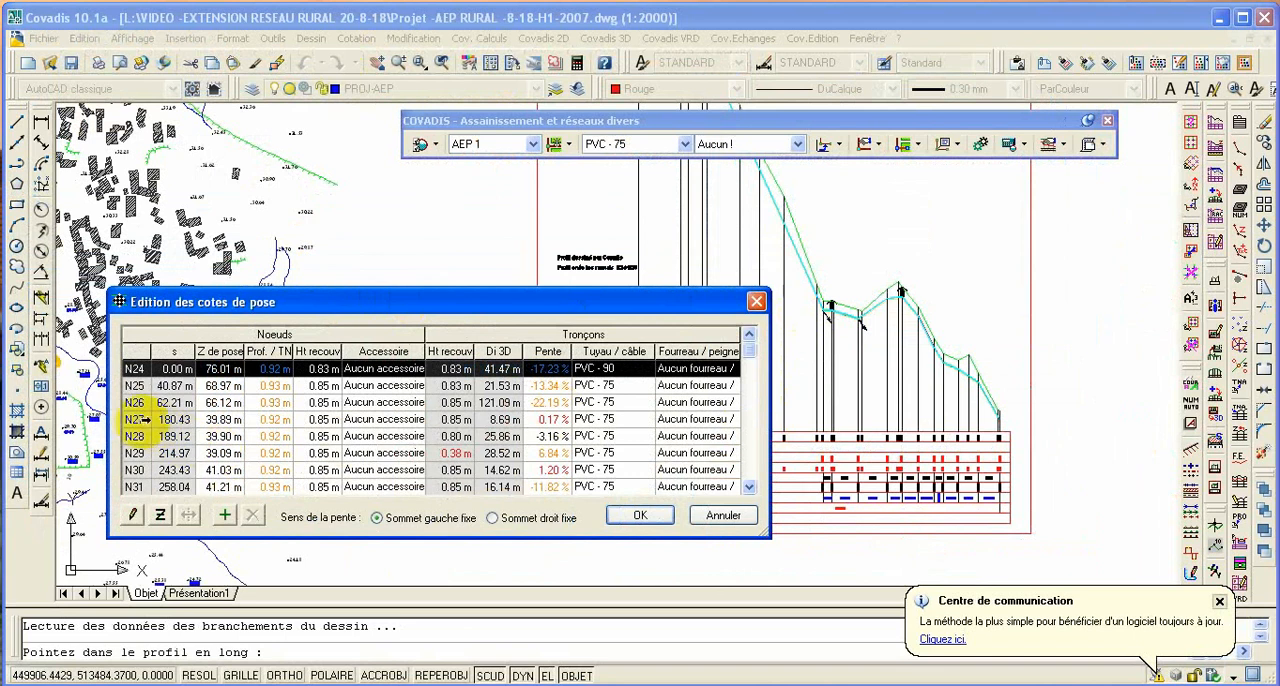
- Set the depth below natural ground at node N27 to 0.70 m
click(140, 420)
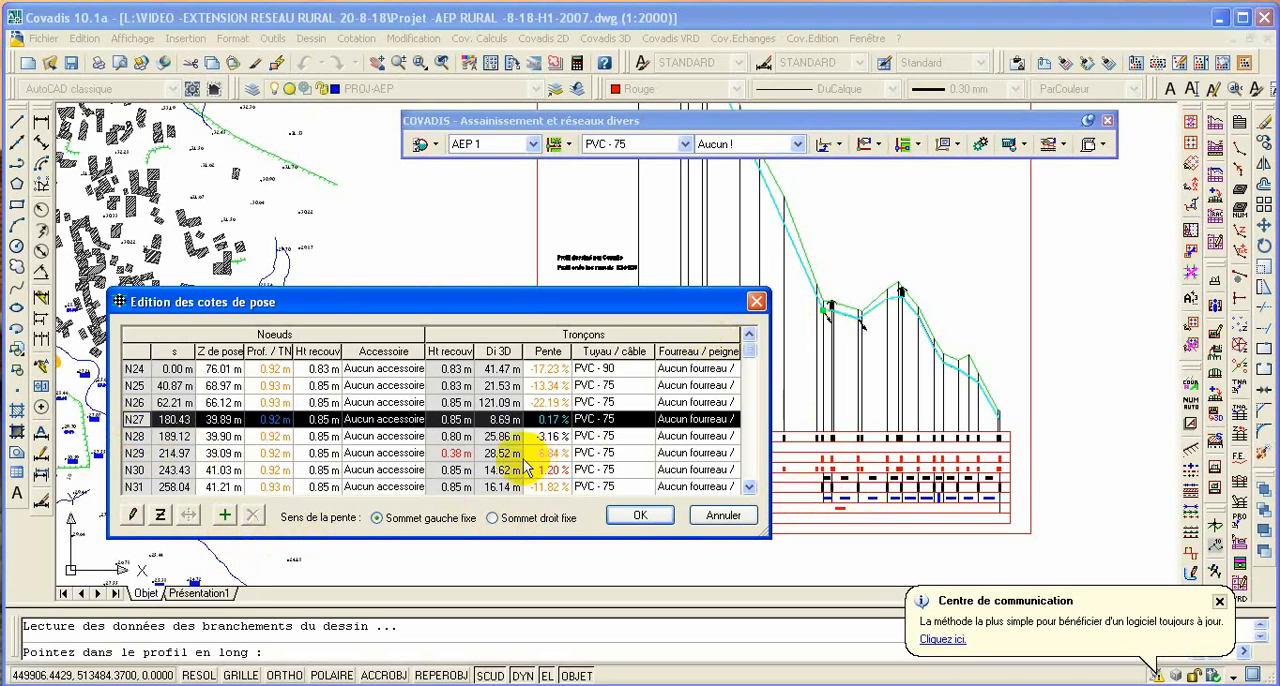
double_click(270, 424)
click(272, 420)
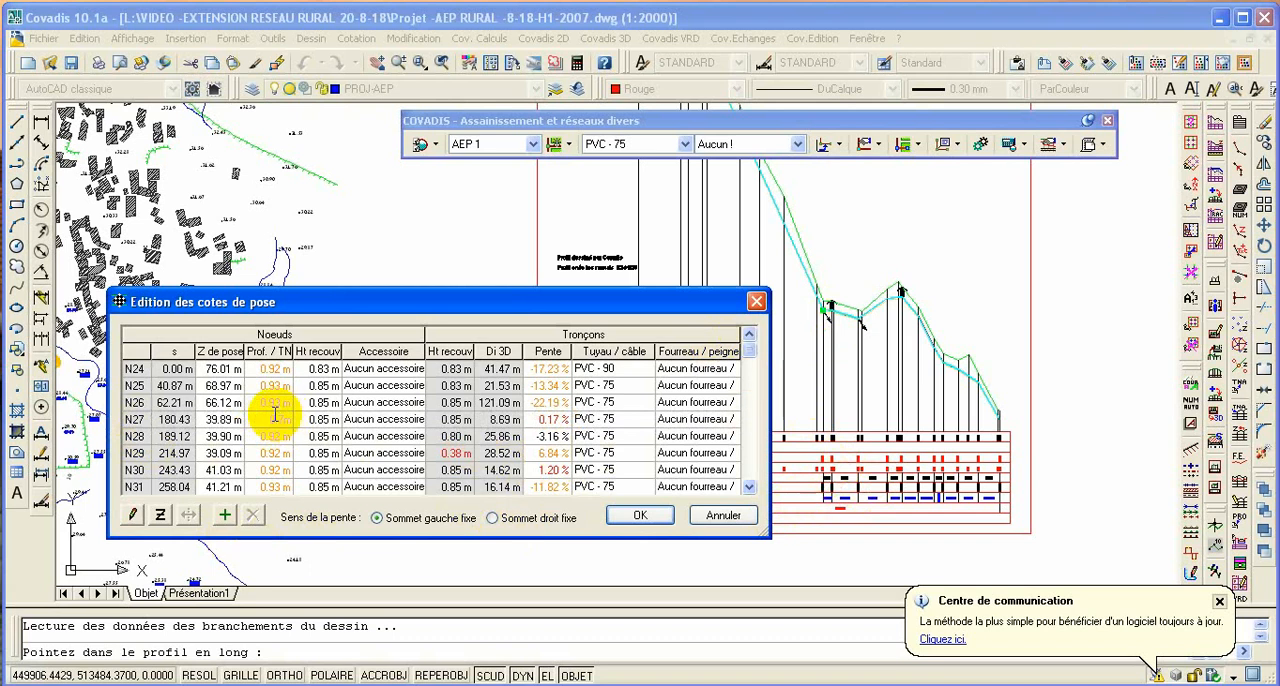
- Set the depth below natural ground at node N29 to 1.00 m and accept the laying-line edits to redraw the profile
click(258, 452)
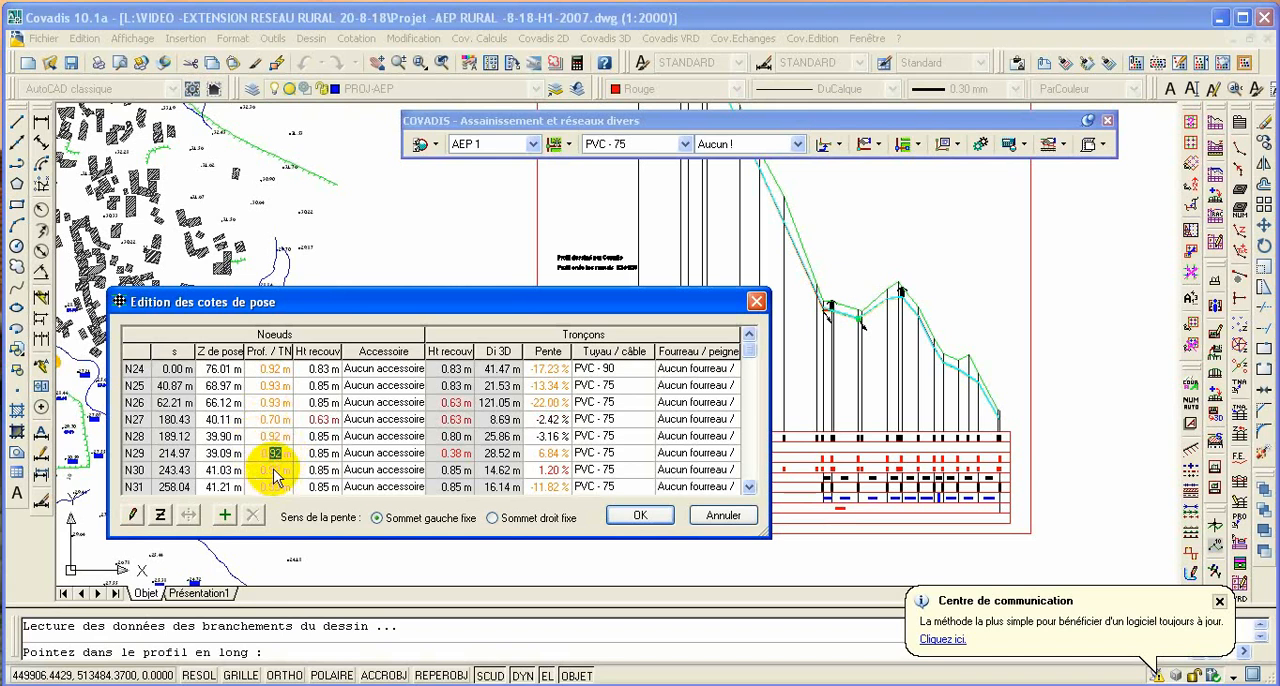
click(273, 470)
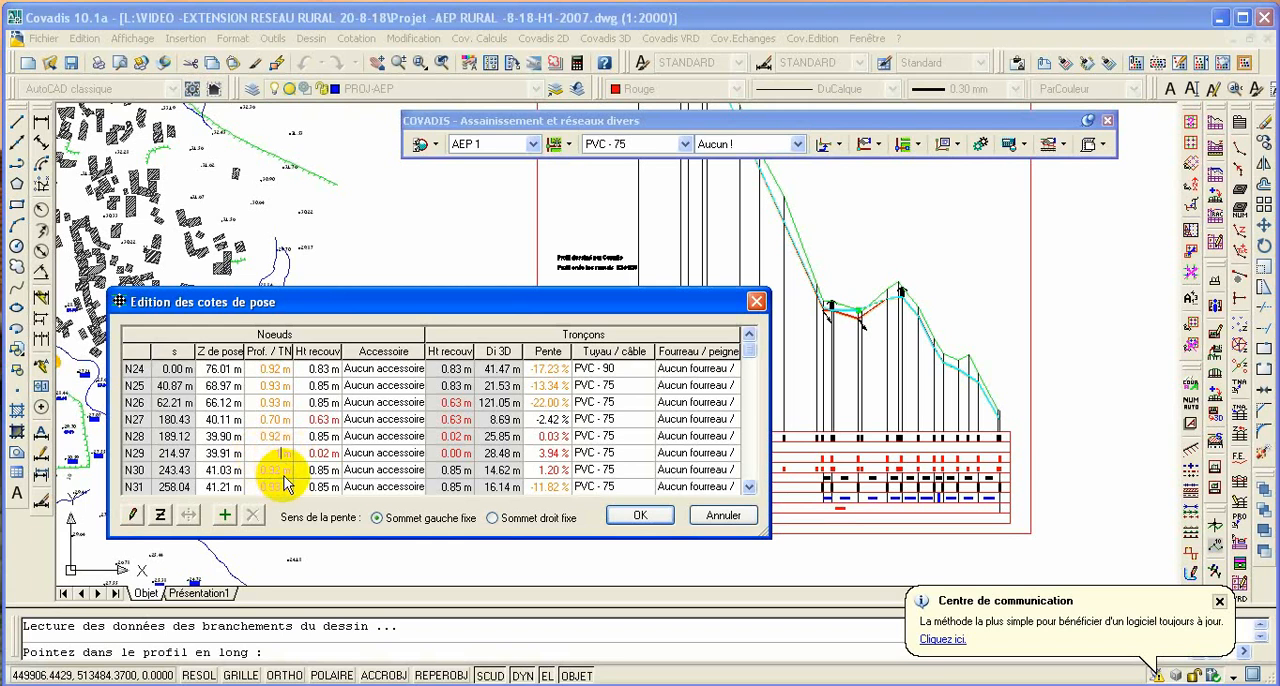
click(284, 478)
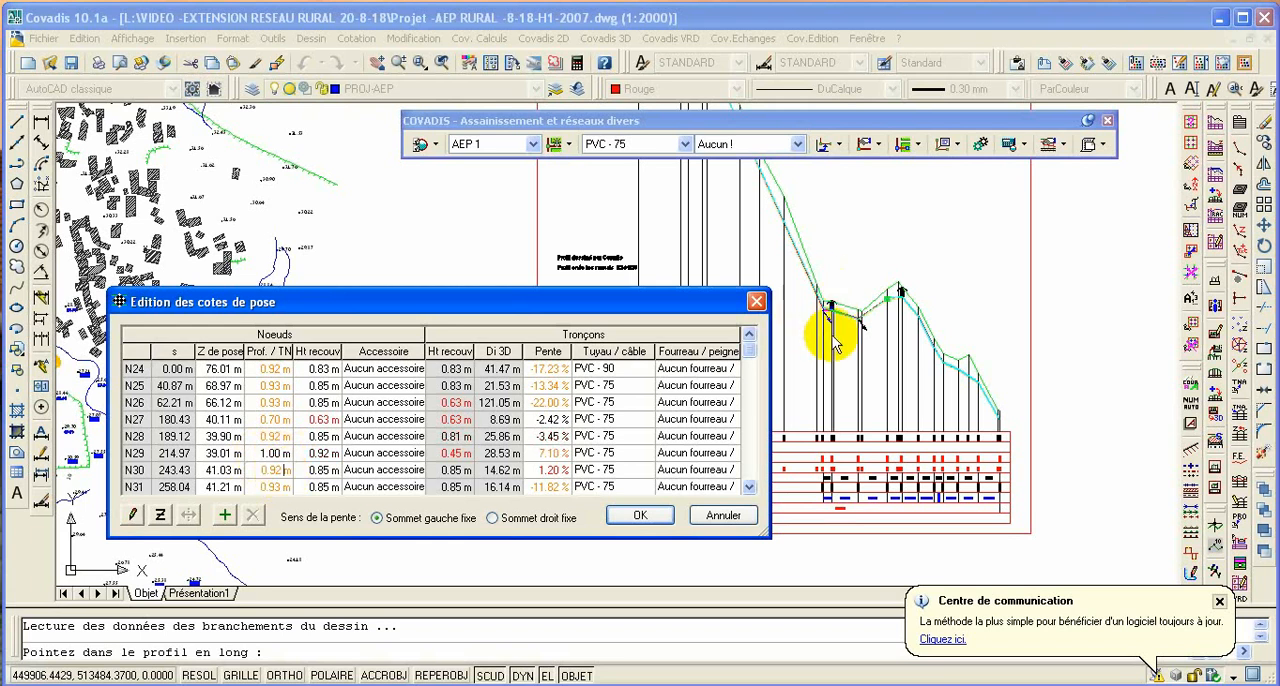
click(640, 515)
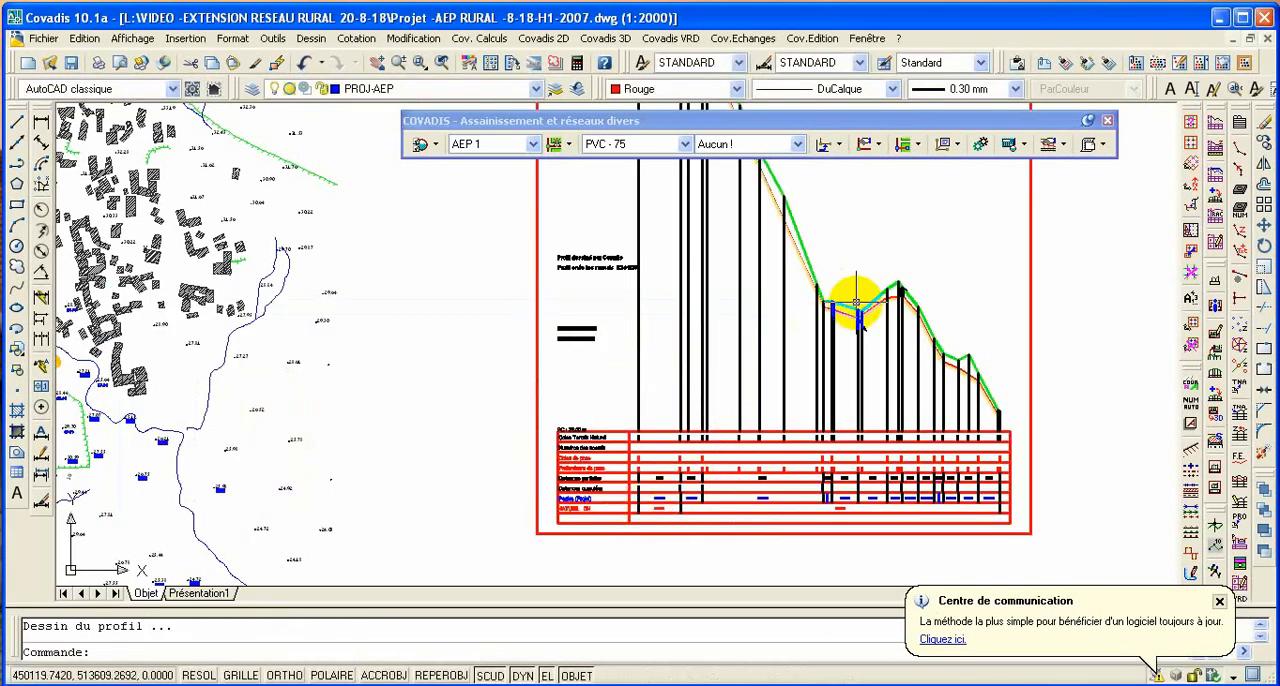
- Examine the redrawn longitudinal profile, comparing the pipe line with the terrain and checking the accessories at its low and high points
scroll(857, 303, up, 5)
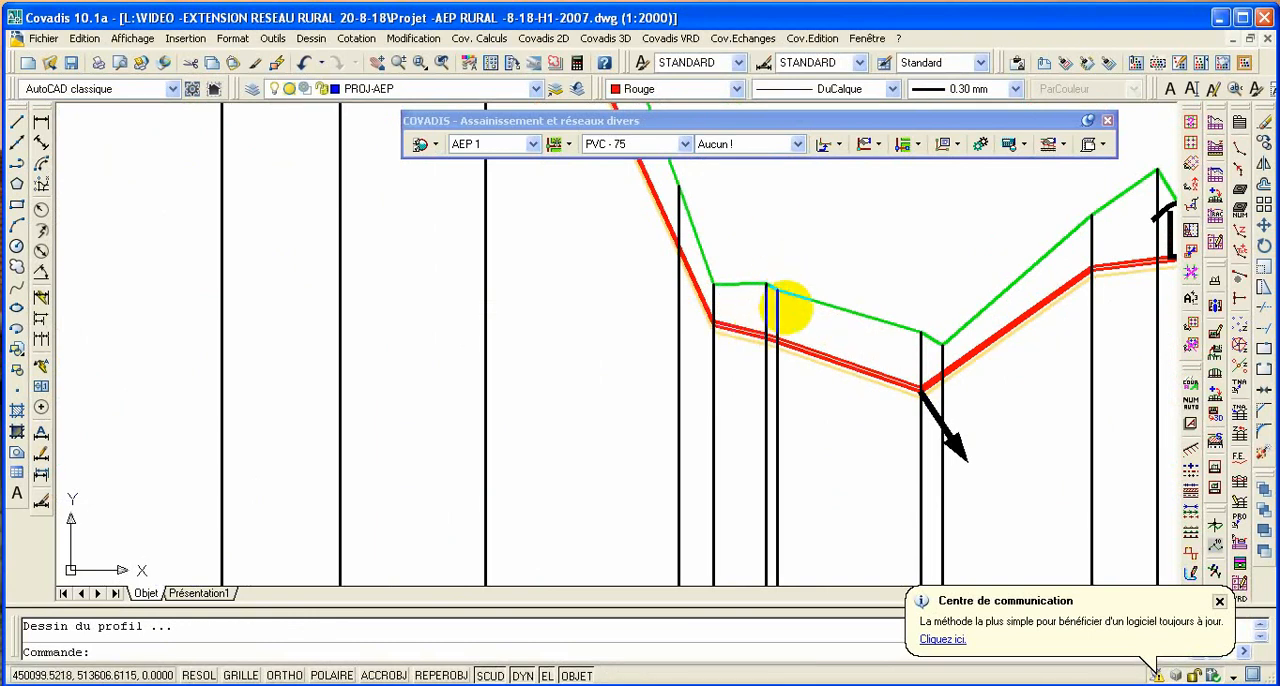
scroll(775, 312, down, 1)
scroll(805, 349, down, 3)
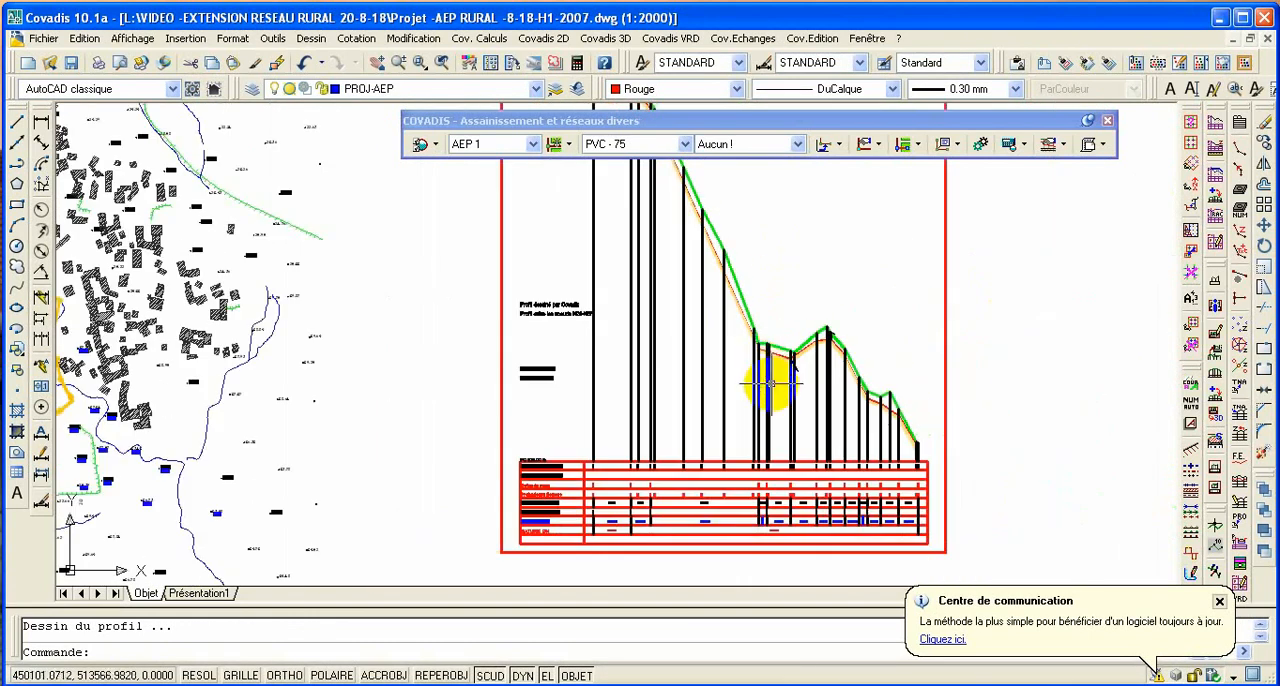
scroll(765, 360, down, 2)
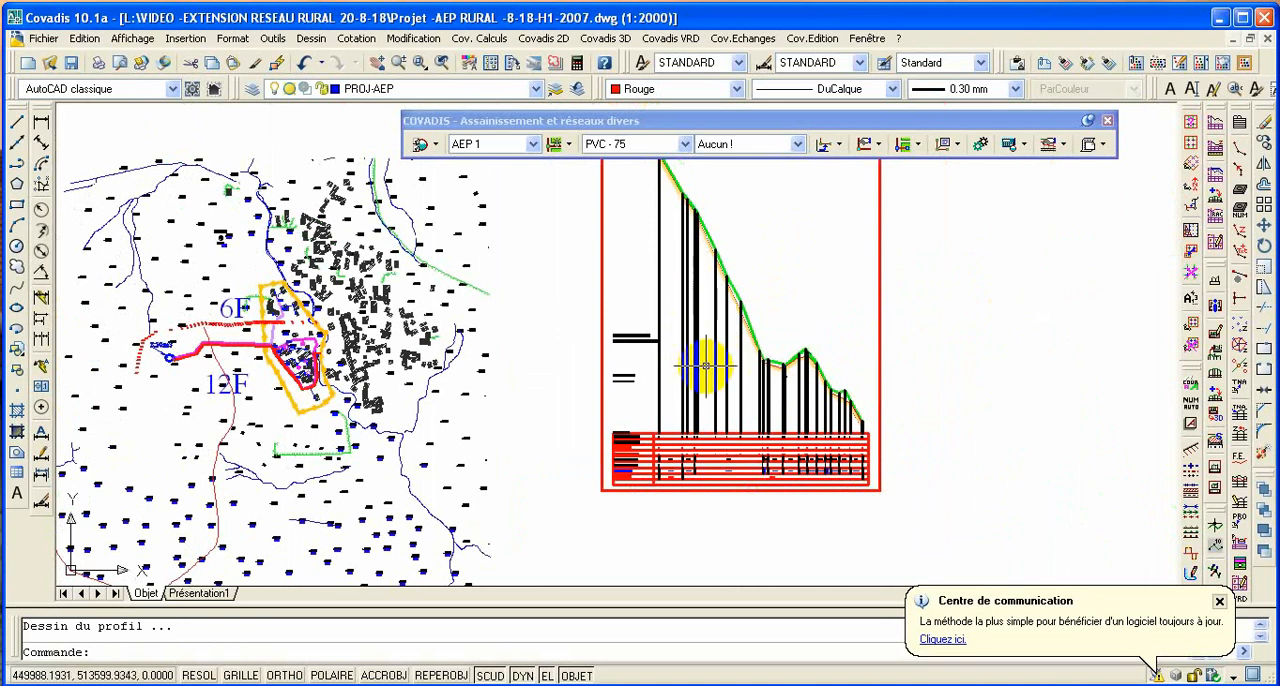
scroll(737, 251, down, 2)
scroll(686, 305, up, 3)
scroll(686, 302, up, 3)
scroll(657, 249, down, 2)
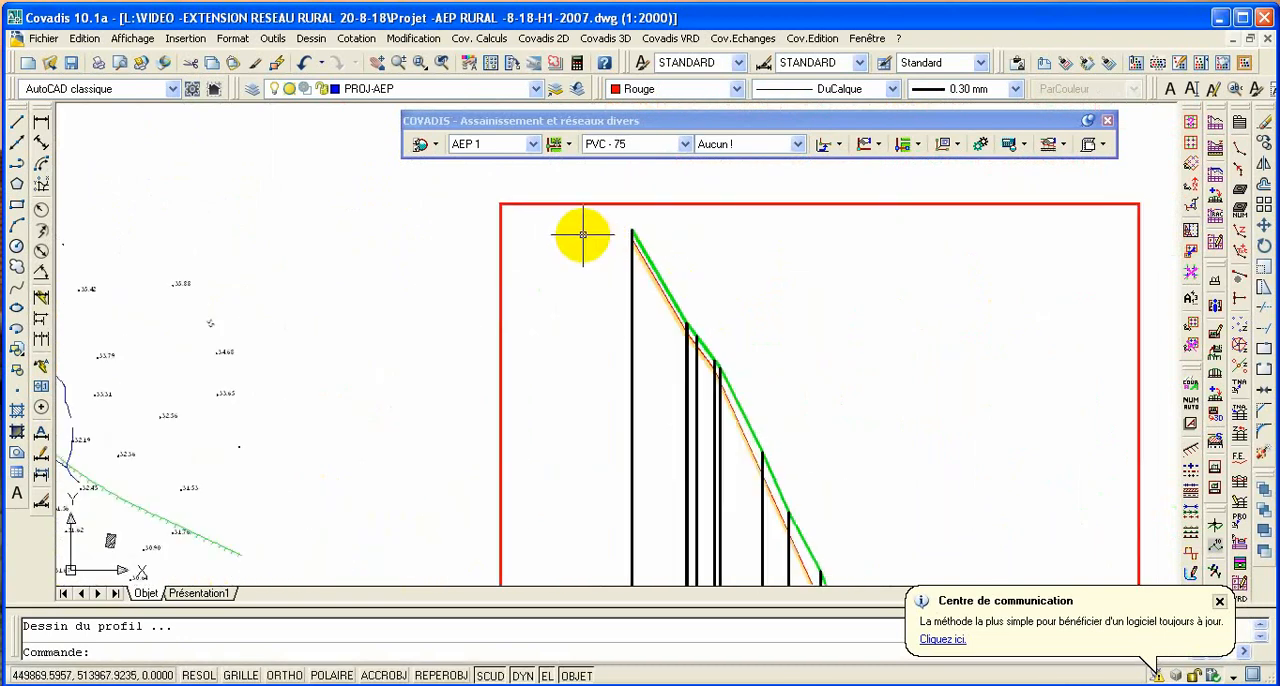
scroll(566, 240, down, 2)
scroll(654, 355, up, 3)
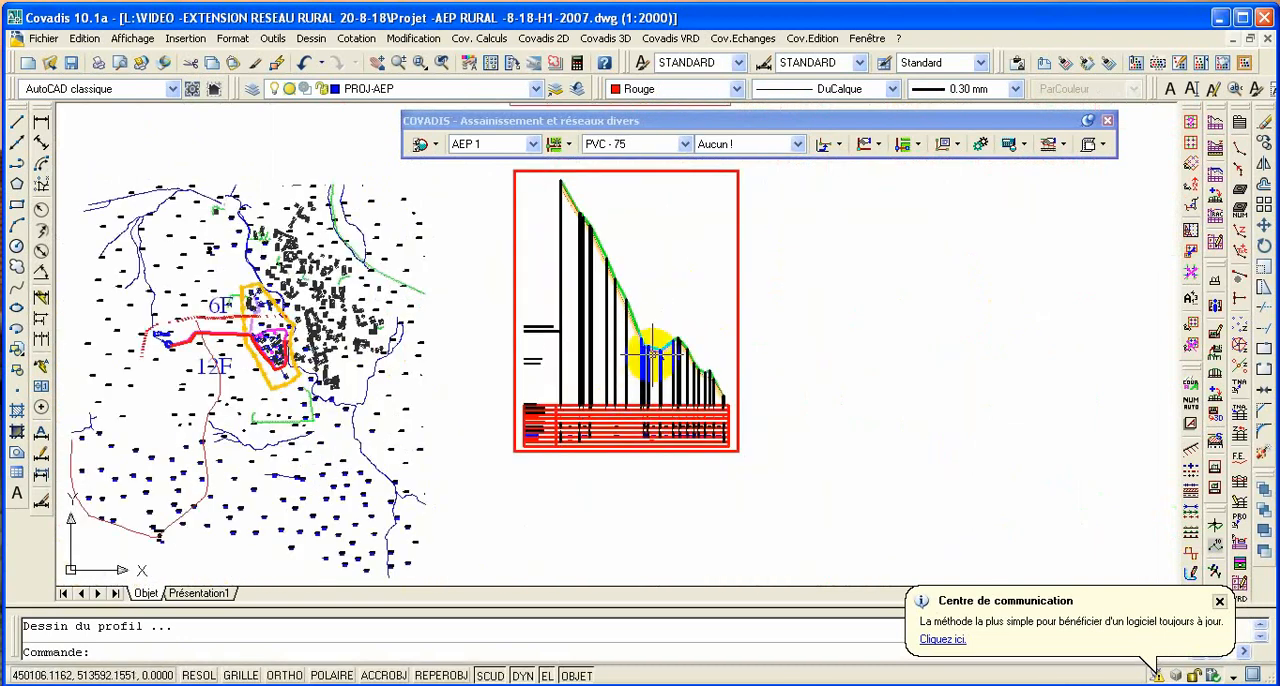
scroll(658, 364, up, 2)
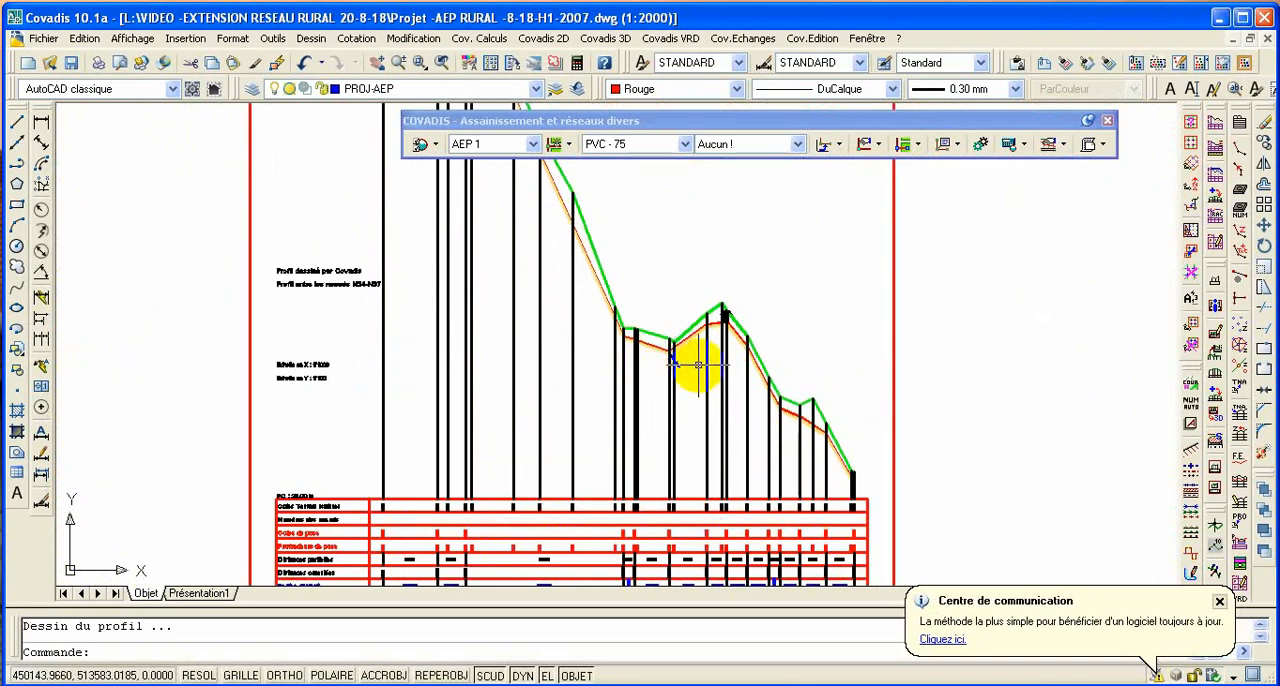
scroll(698, 365, down, 2)
scroll(749, 406, up, 4)
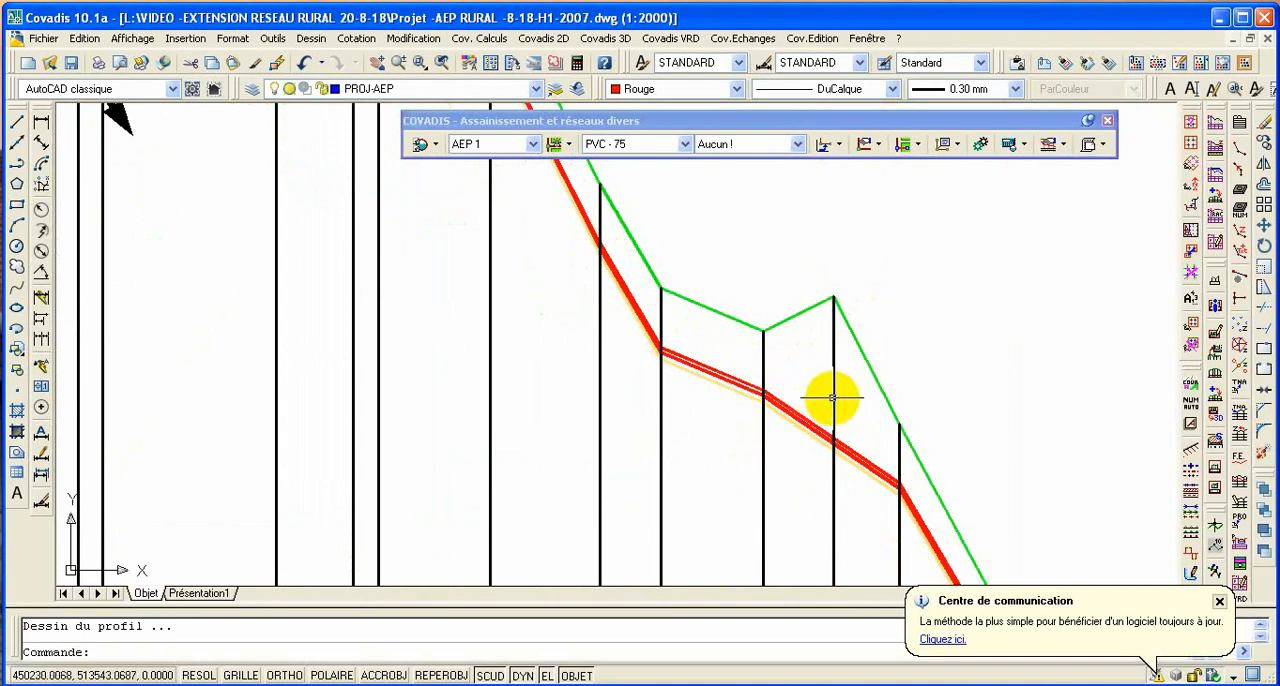
scroll(808, 437, down, 3)
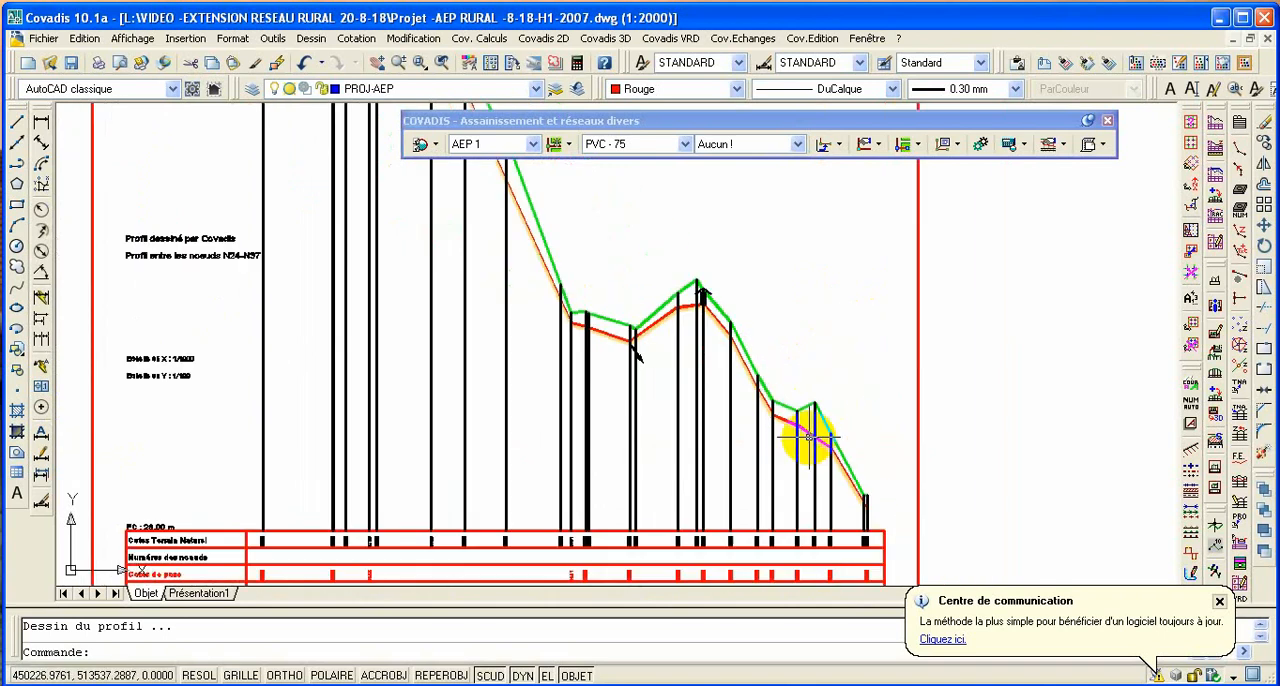
scroll(808, 437, down, 4)
scroll(695, 438, down, 2)
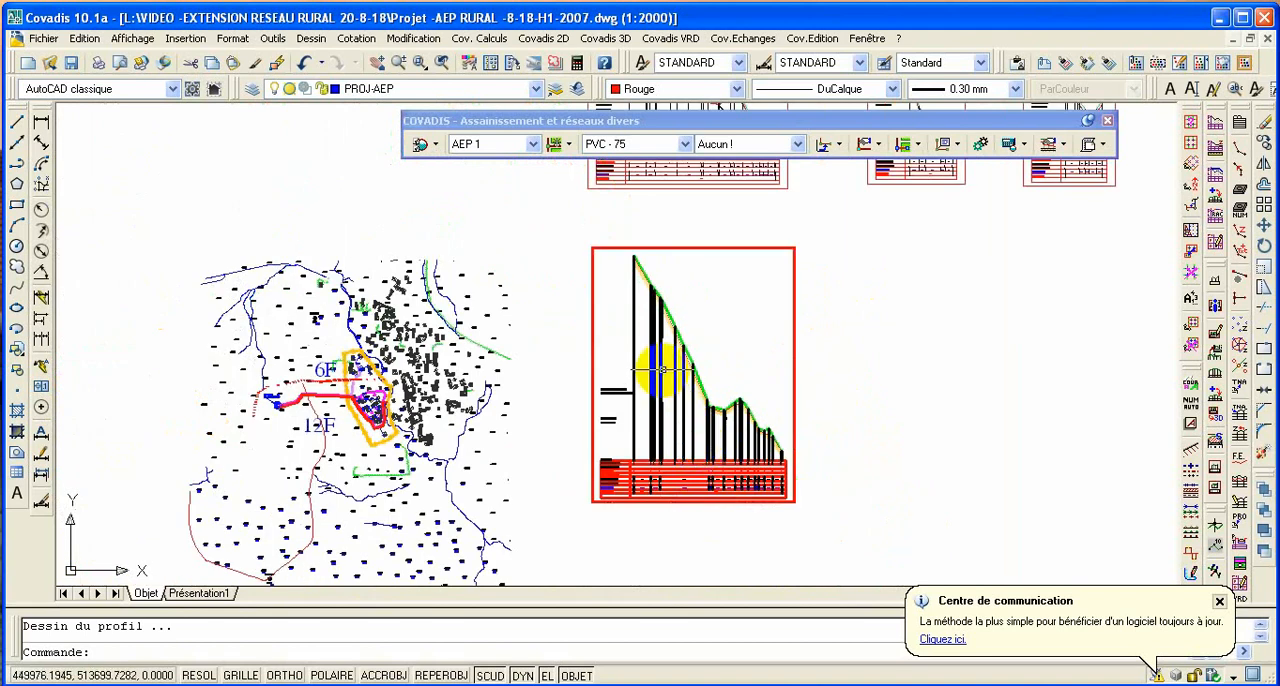
scroll(665, 345, up, 3)
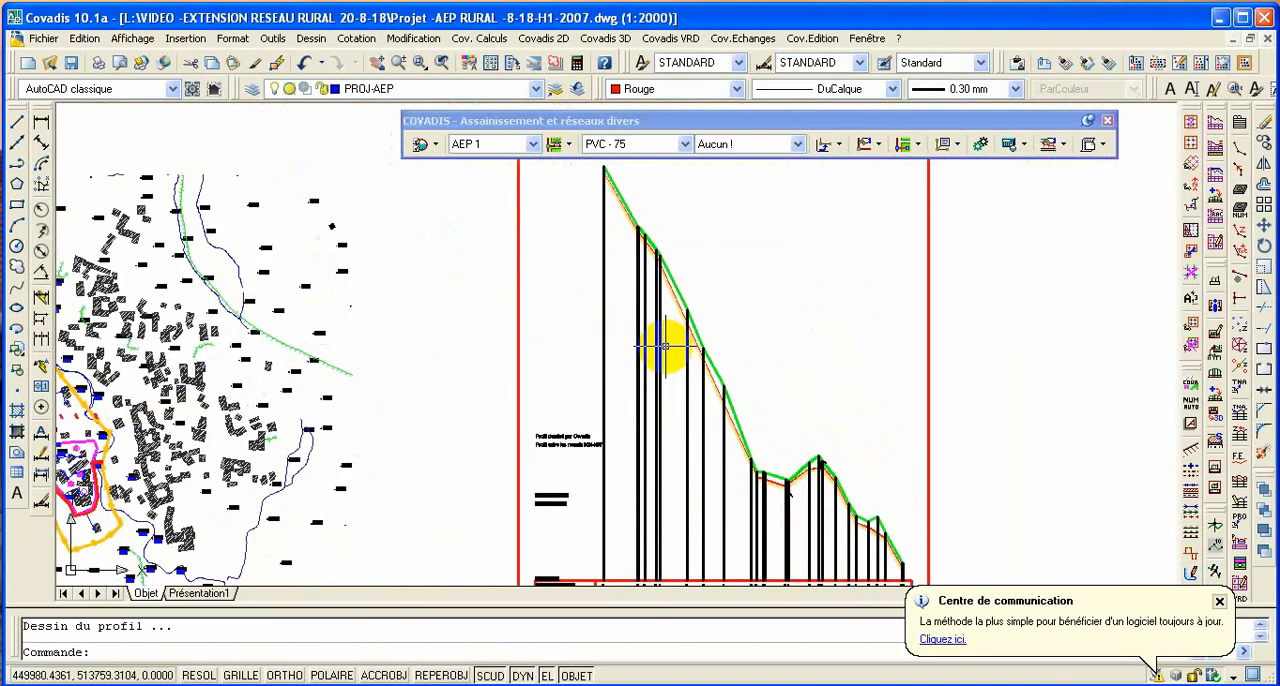
scroll(665, 345, down, 4)
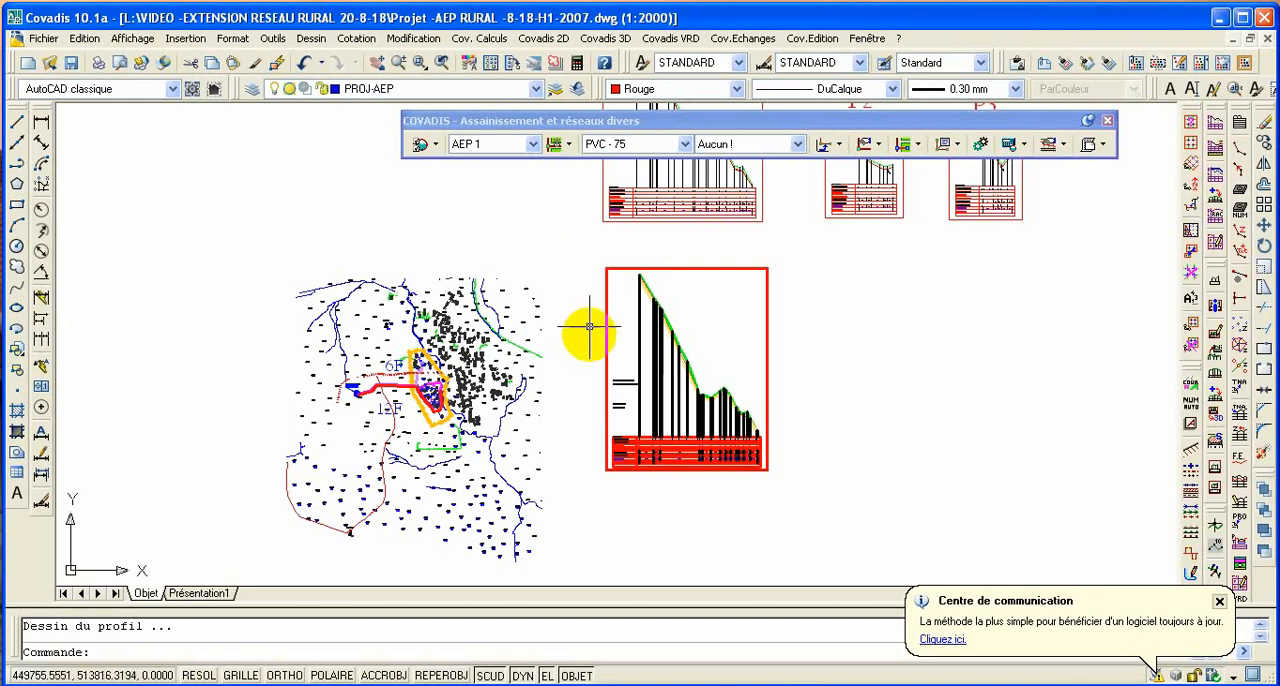
- Examine the overall layout of profiles and the plan of the pipe network from the R50m3 reservoir to the 12F housing area
scroll(594, 374, down, 3)
scroll(560, 360, up, 1)
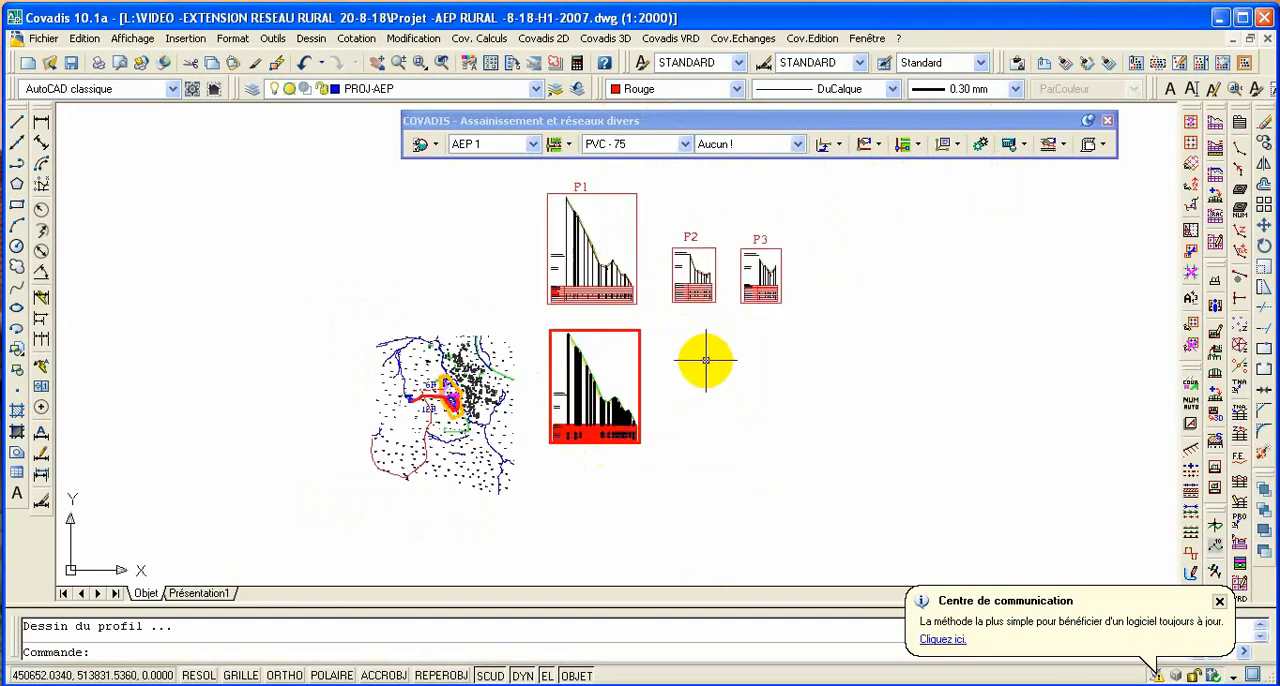
scroll(478, 323, up, 3)
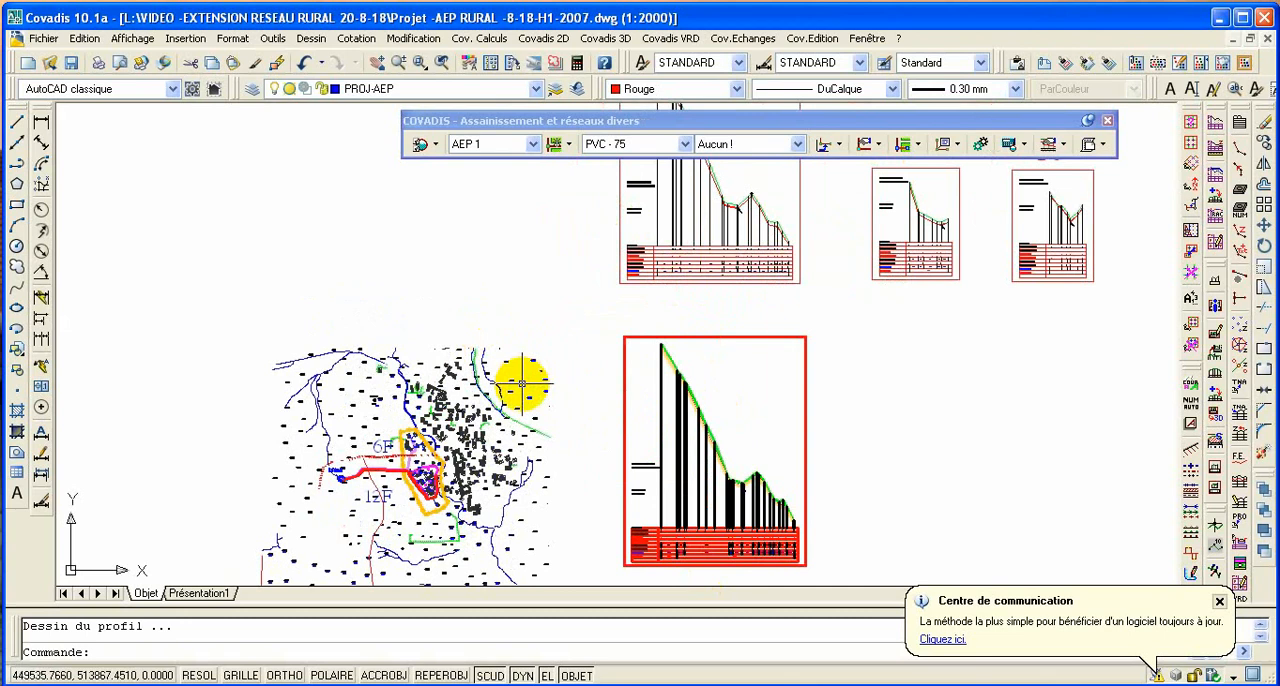
scroll(390, 505, up, 3)
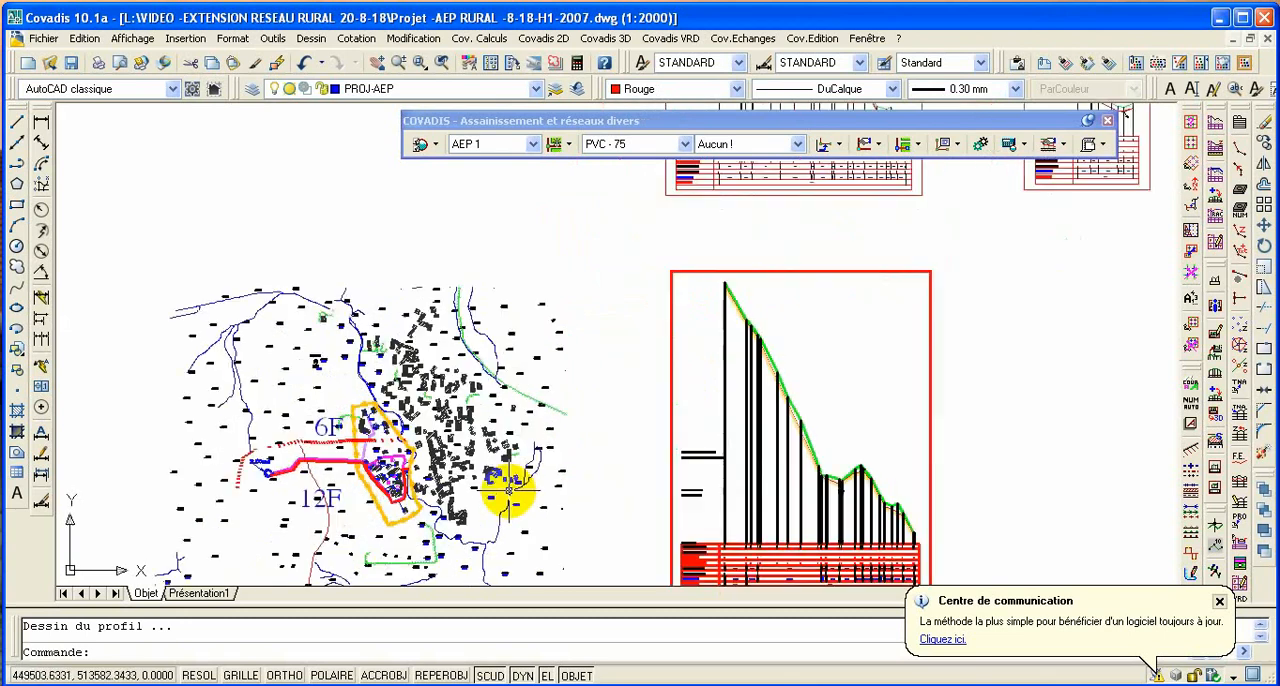
scroll(360, 455, up, 4)
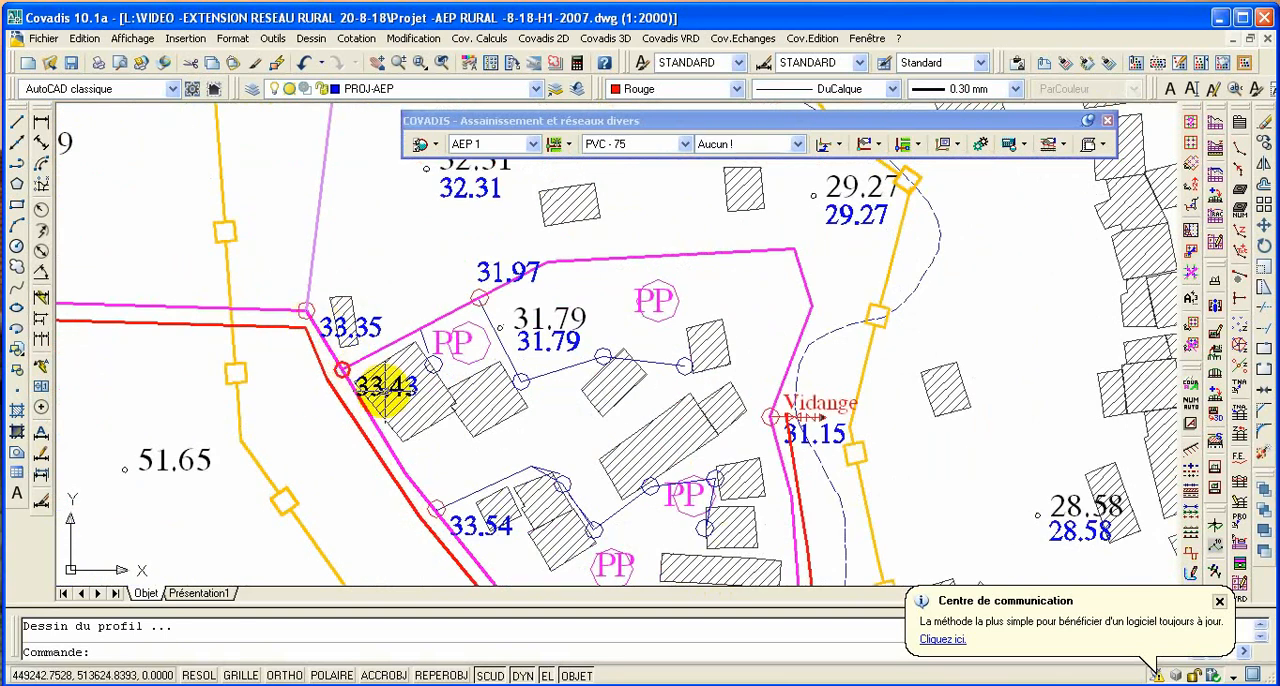
scroll(366, 366, down, 5)
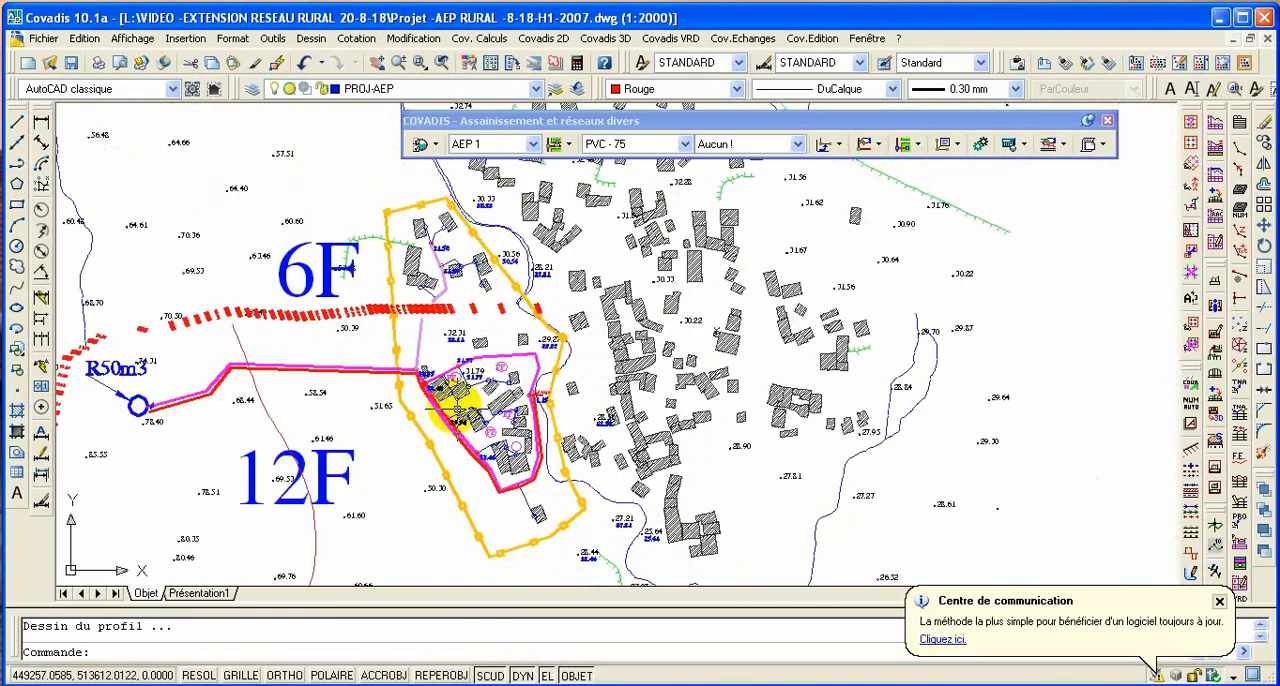
mouse_move(428, 372)
middle_down()
mouse_move(623, 366)
mouse_move(627, 383)
mouse_move(612, 374)
middle_up()
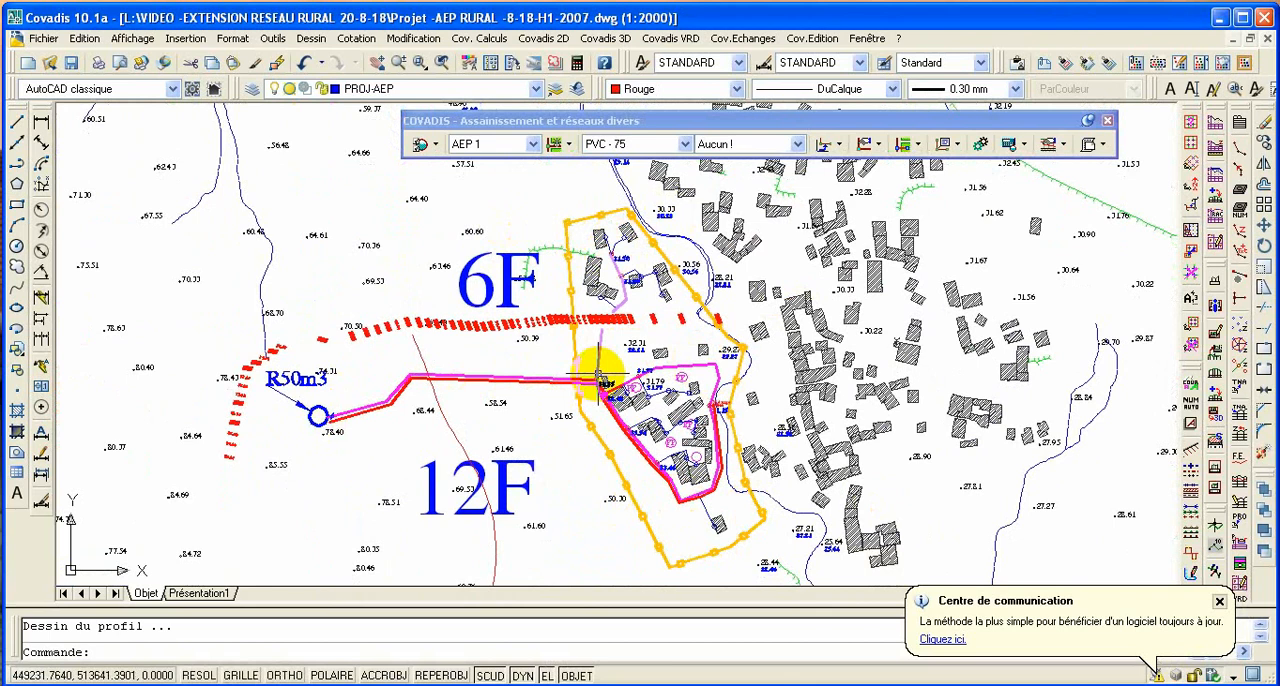
scroll(565, 368, down, 4)
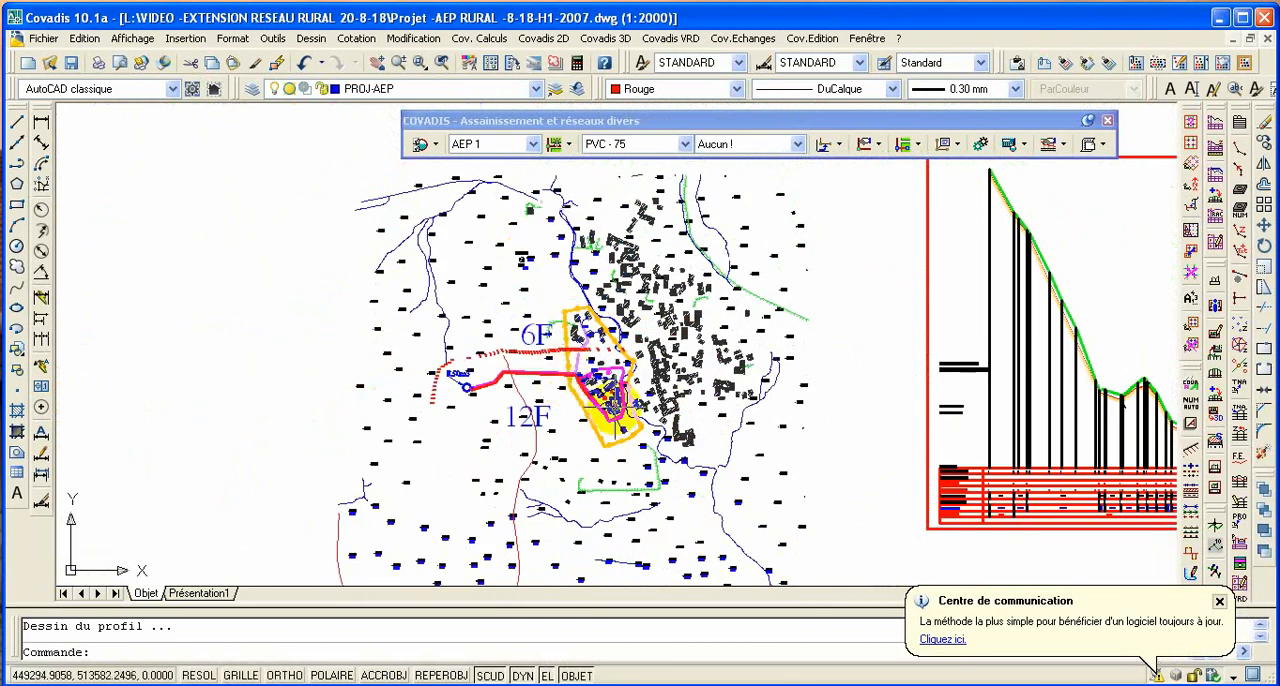